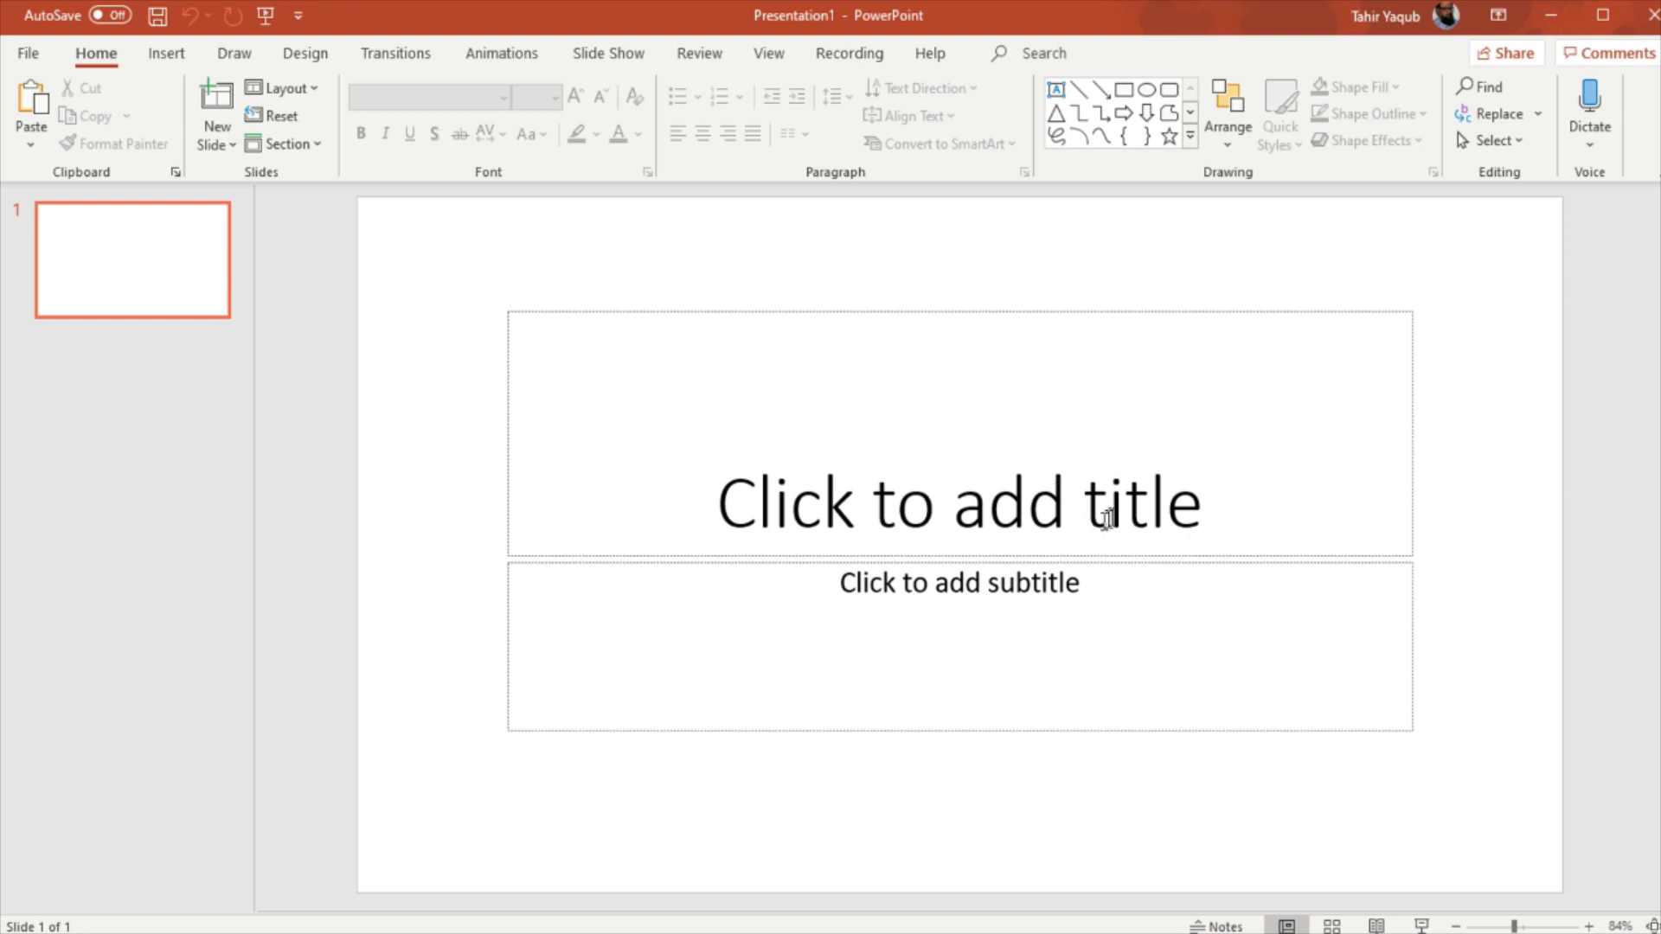
# Delete the empty title and subtitle placeholders from the slide.
pyautogui.click(1108, 309)
pyautogui.press('Delete')
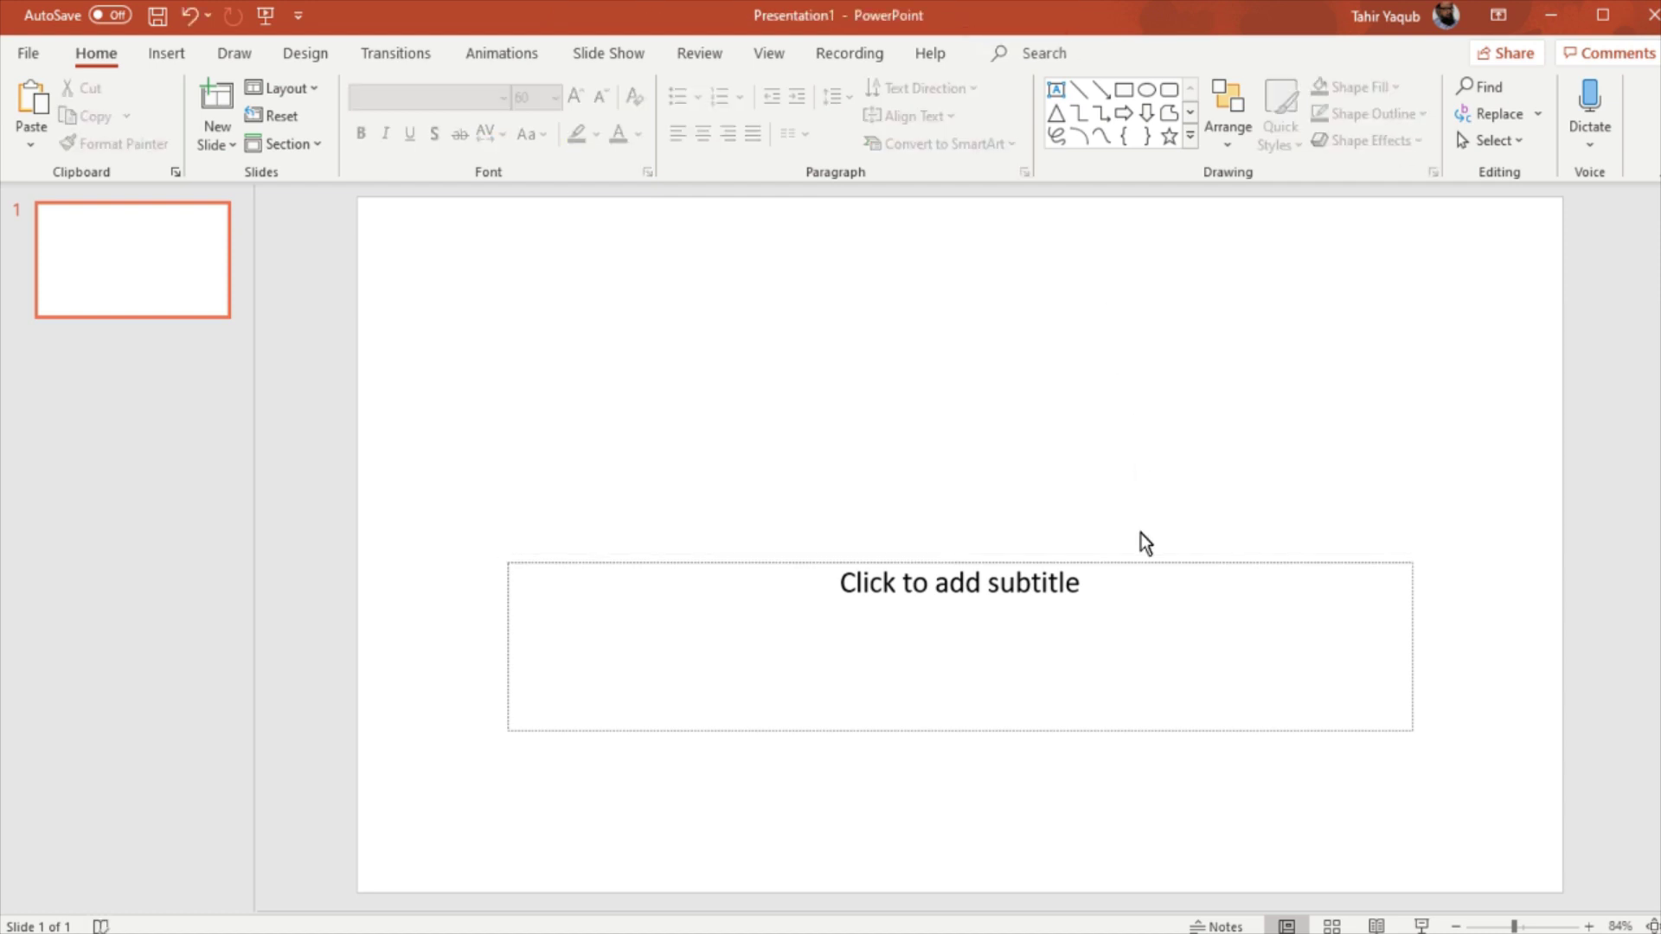
pyautogui.click(1136, 563)
pyautogui.press('Delete')
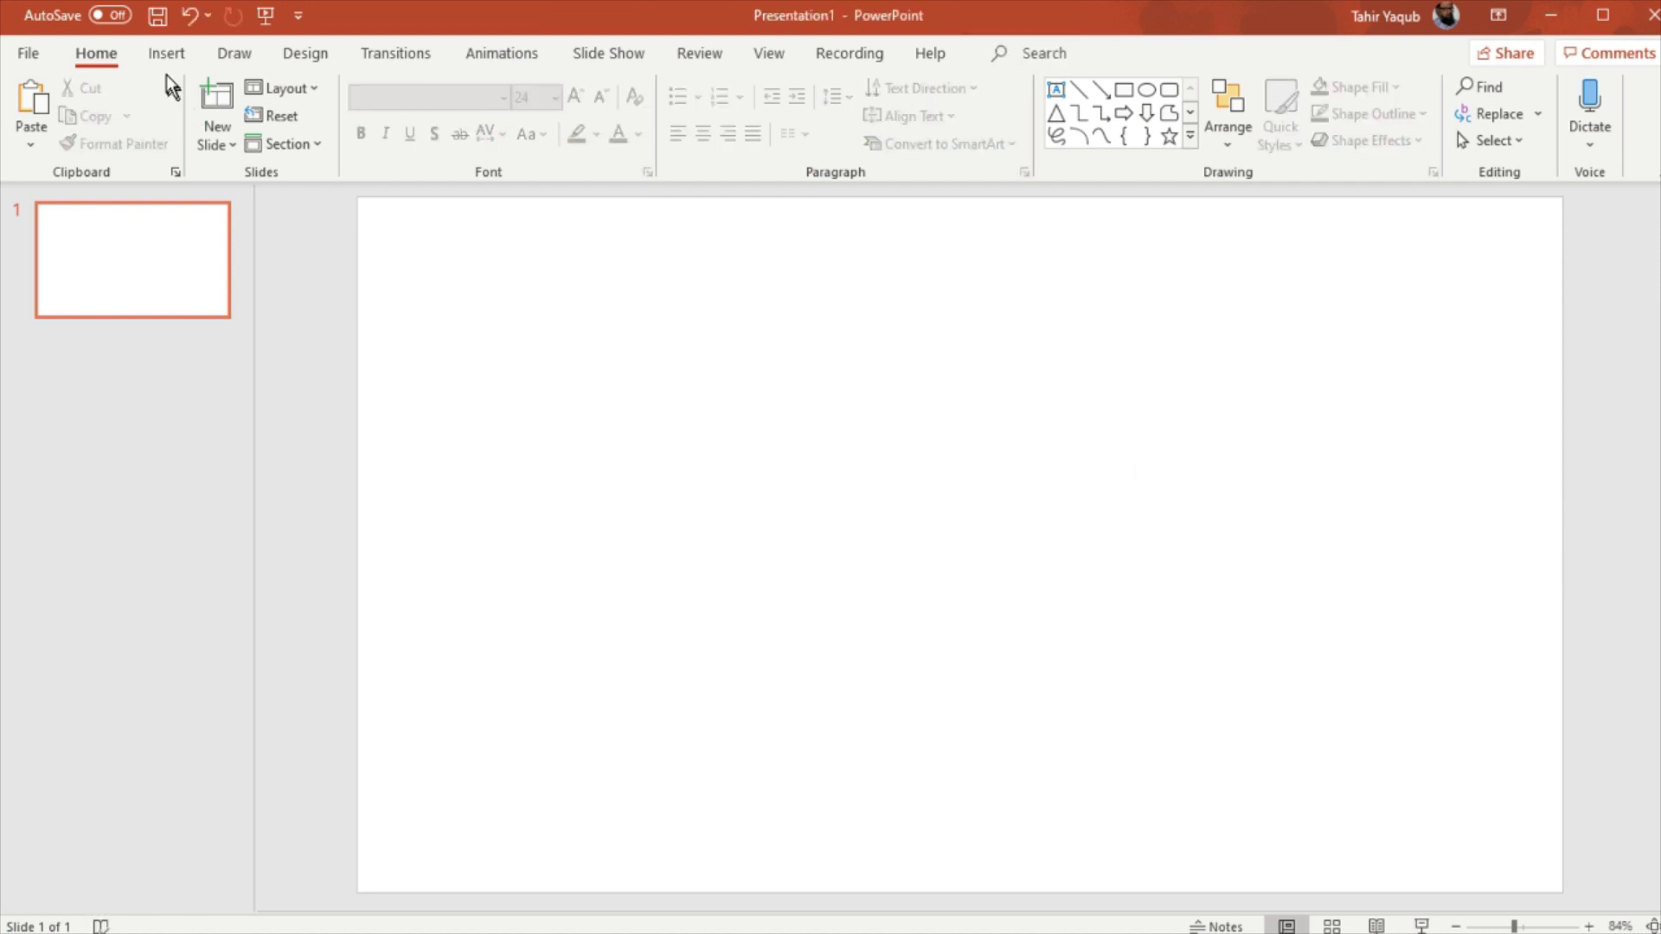
# Insert lines.png from Record-Screen-PP and apply the dark-bordered Design Idea.
pyautogui.click(162, 60)
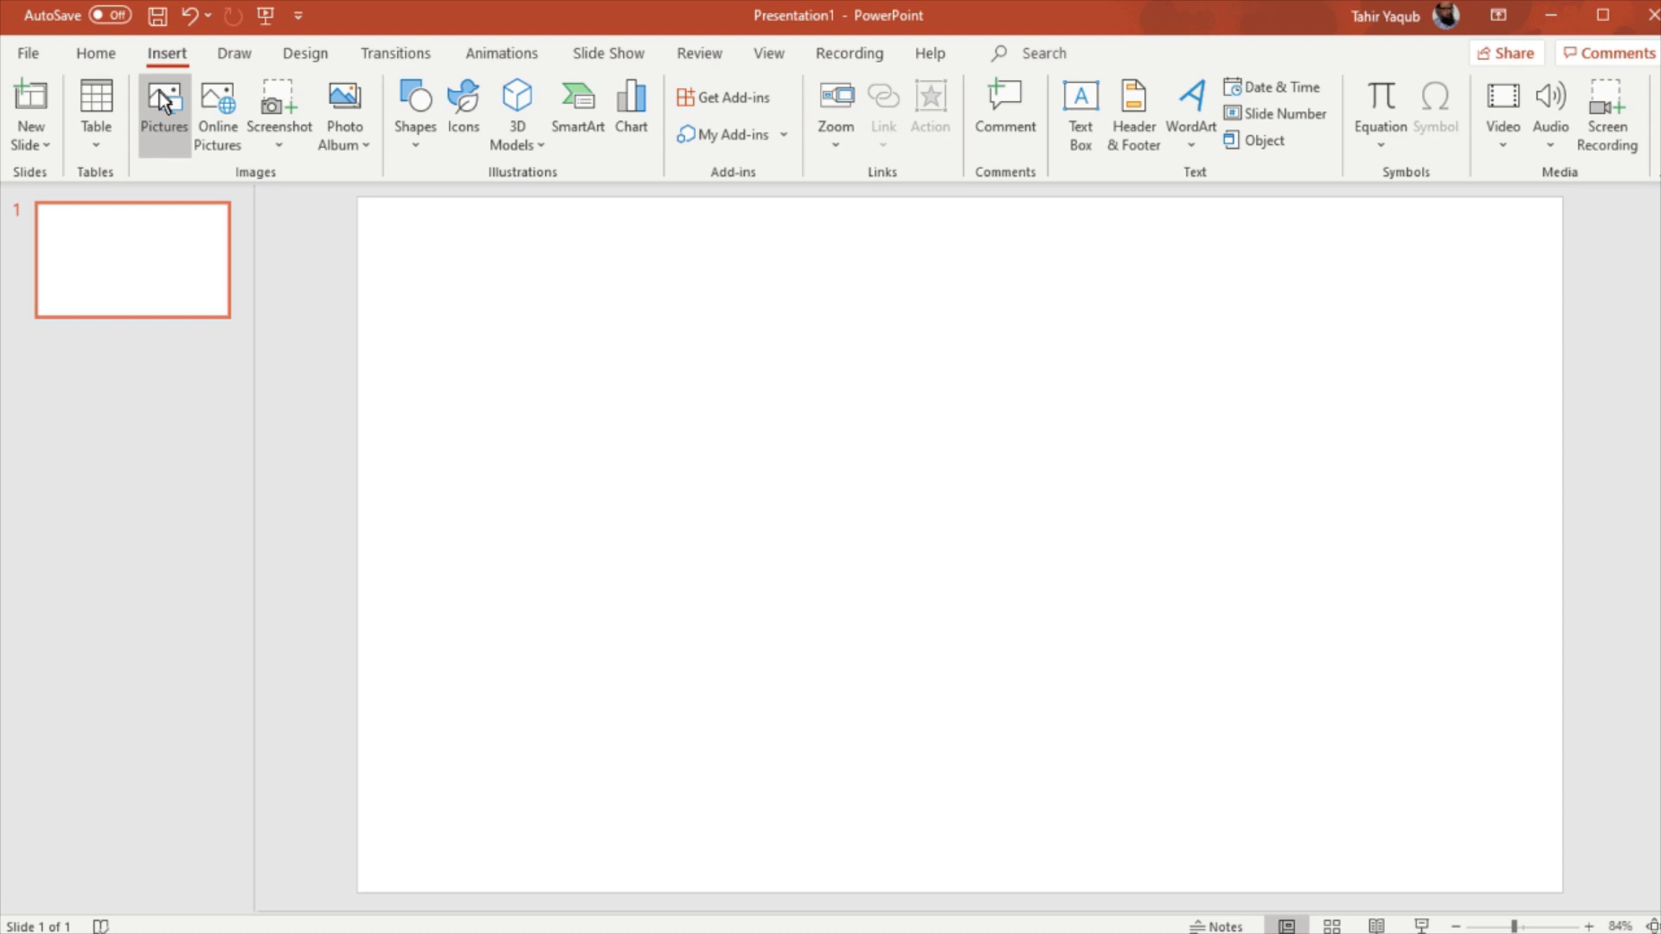
pyautogui.click(163, 92)
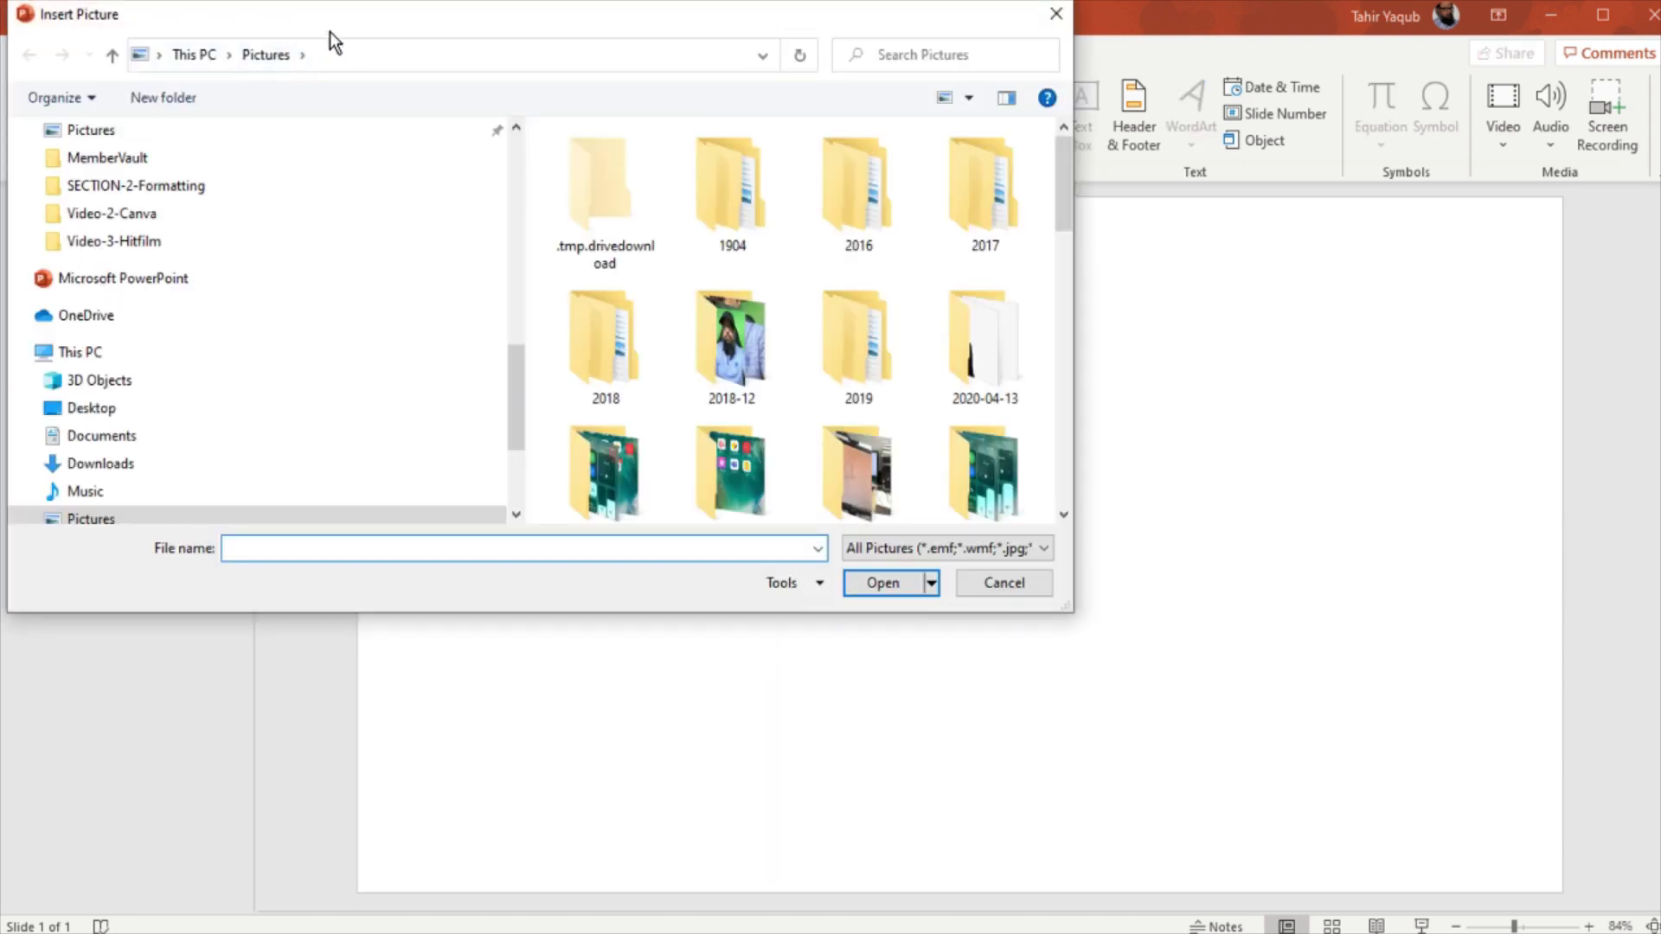
pyautogui.click(171, 189)
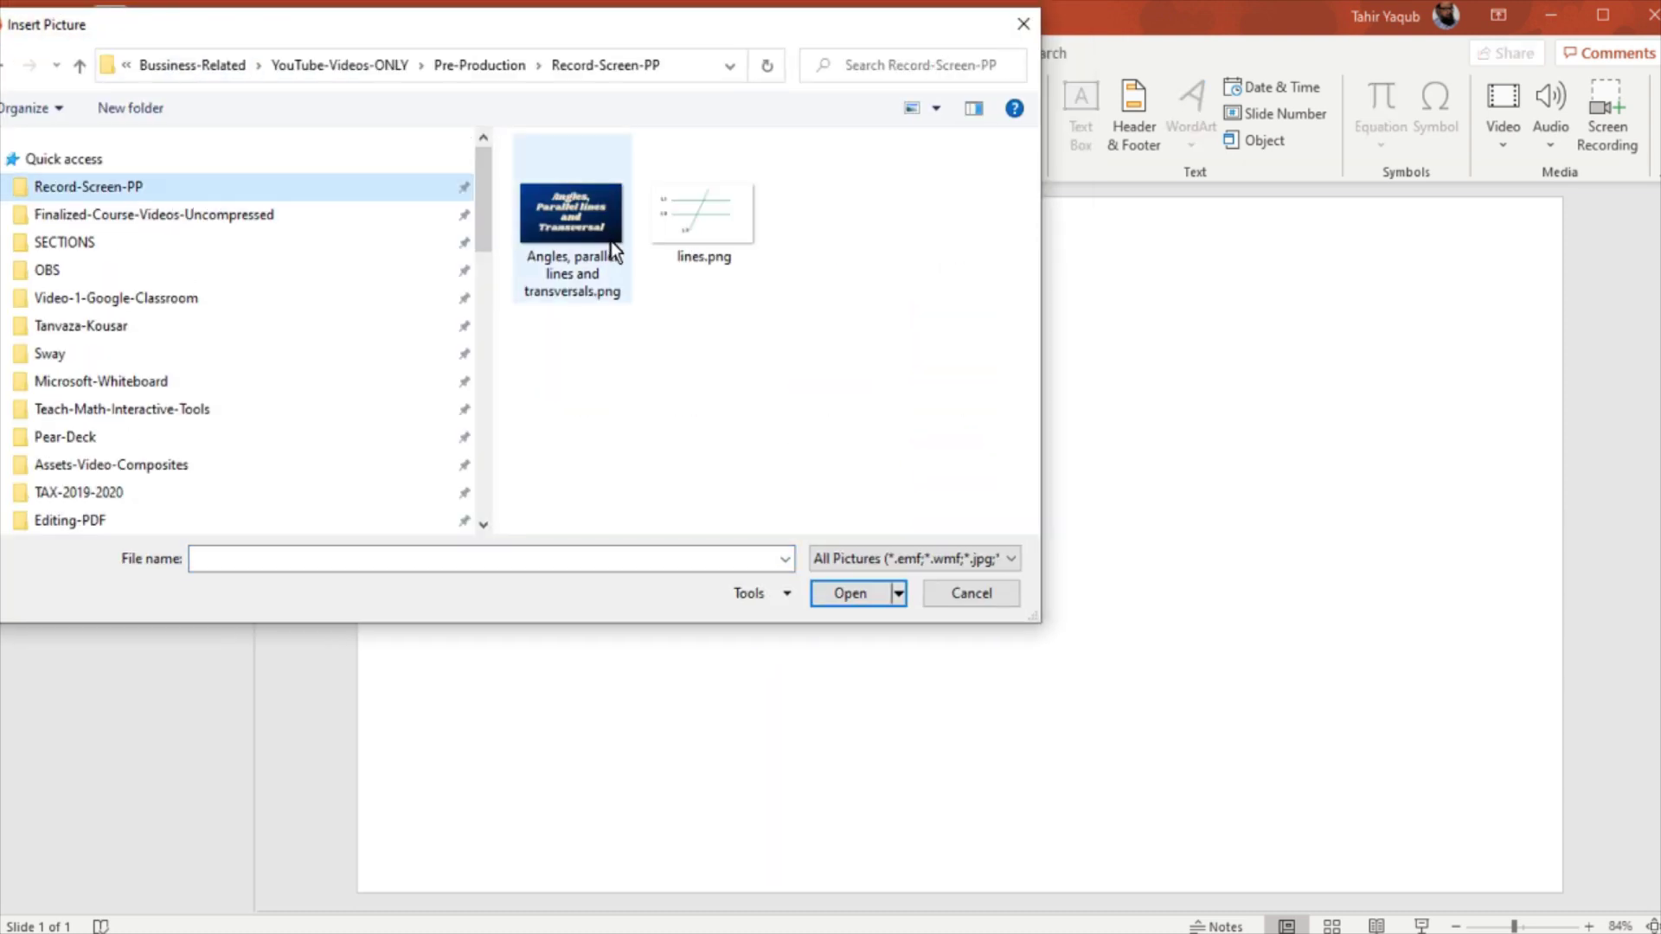
pyautogui.click(701, 244)
pyautogui.click(869, 602)
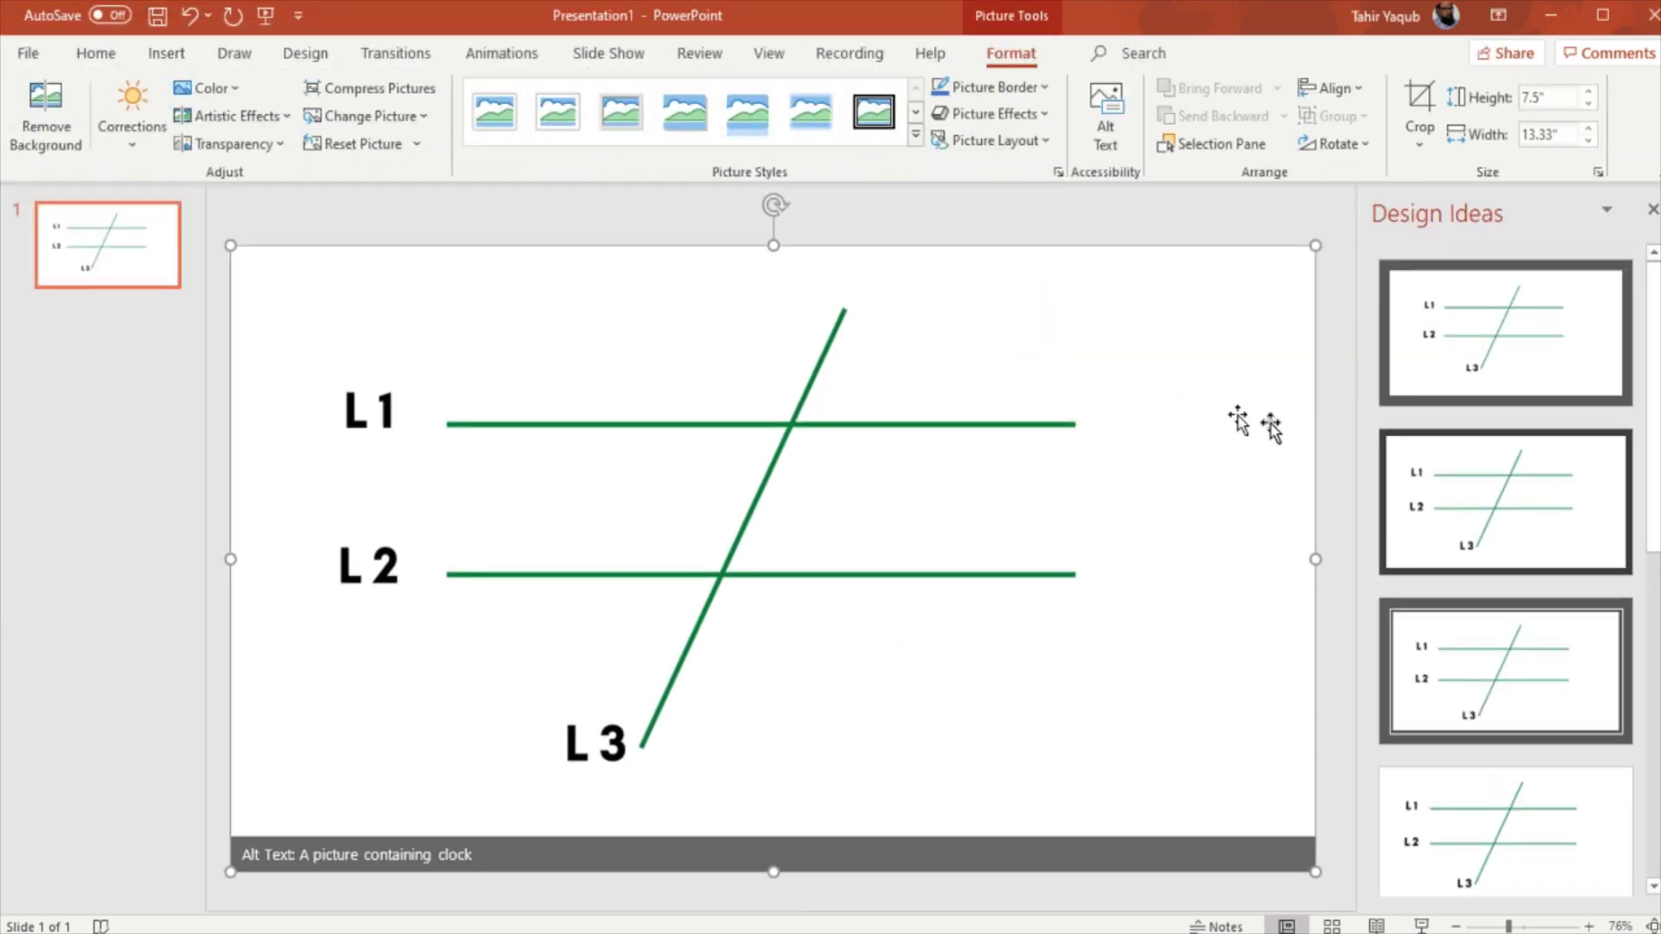
pyautogui.click(1458, 476)
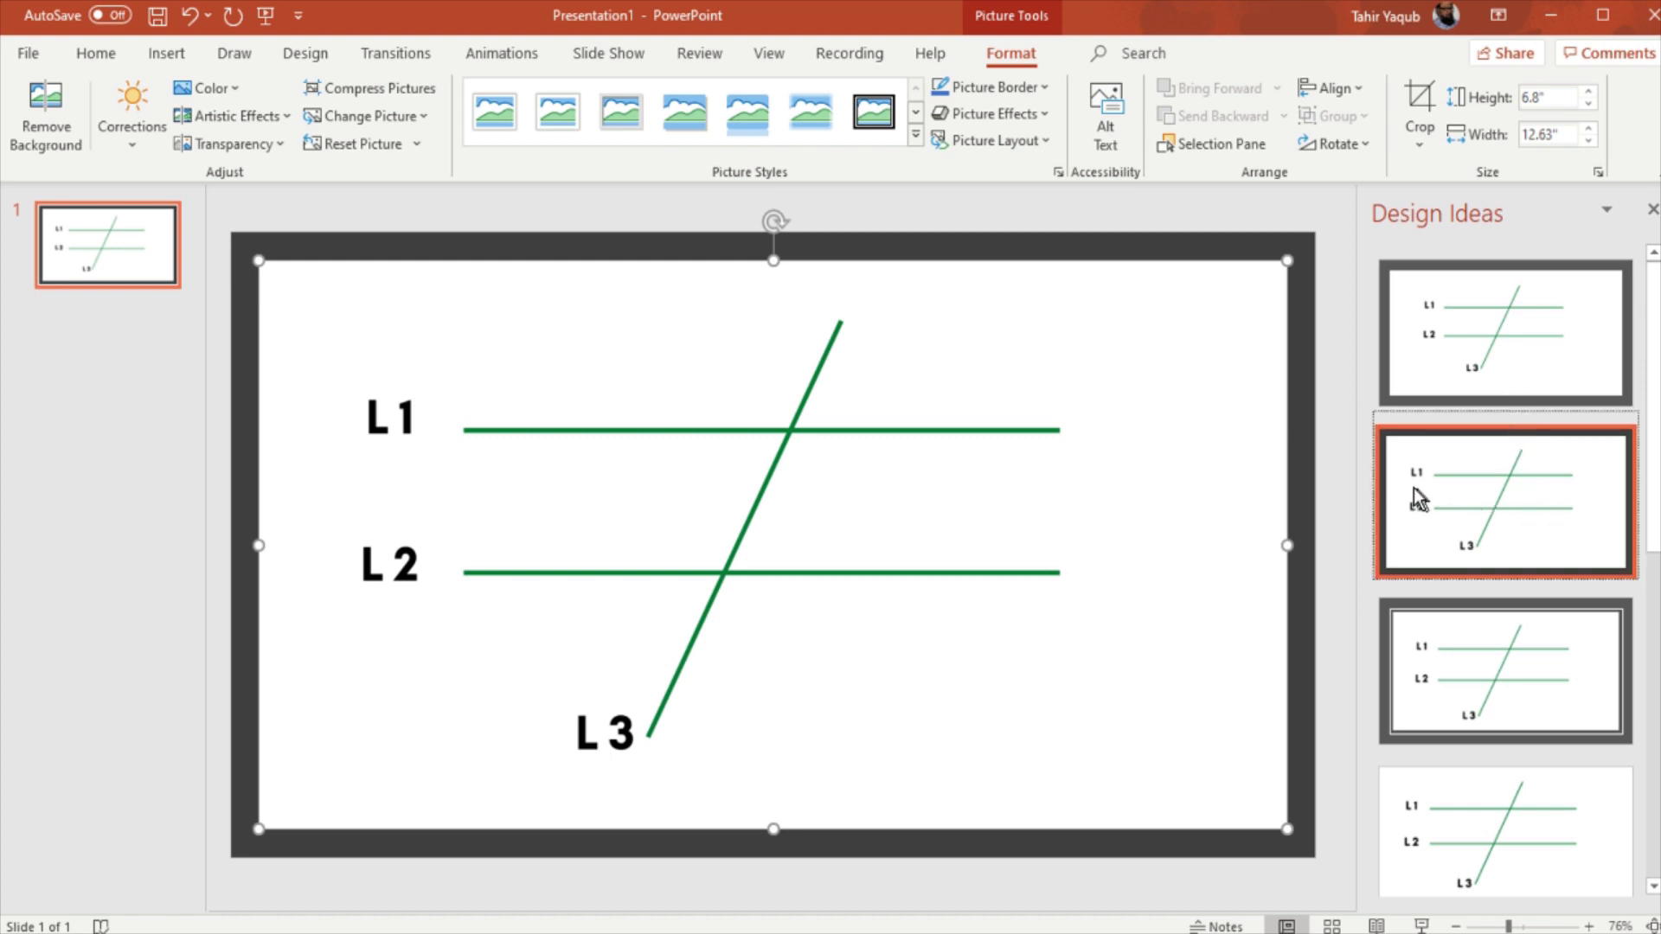
pyautogui.click(1332, 441)
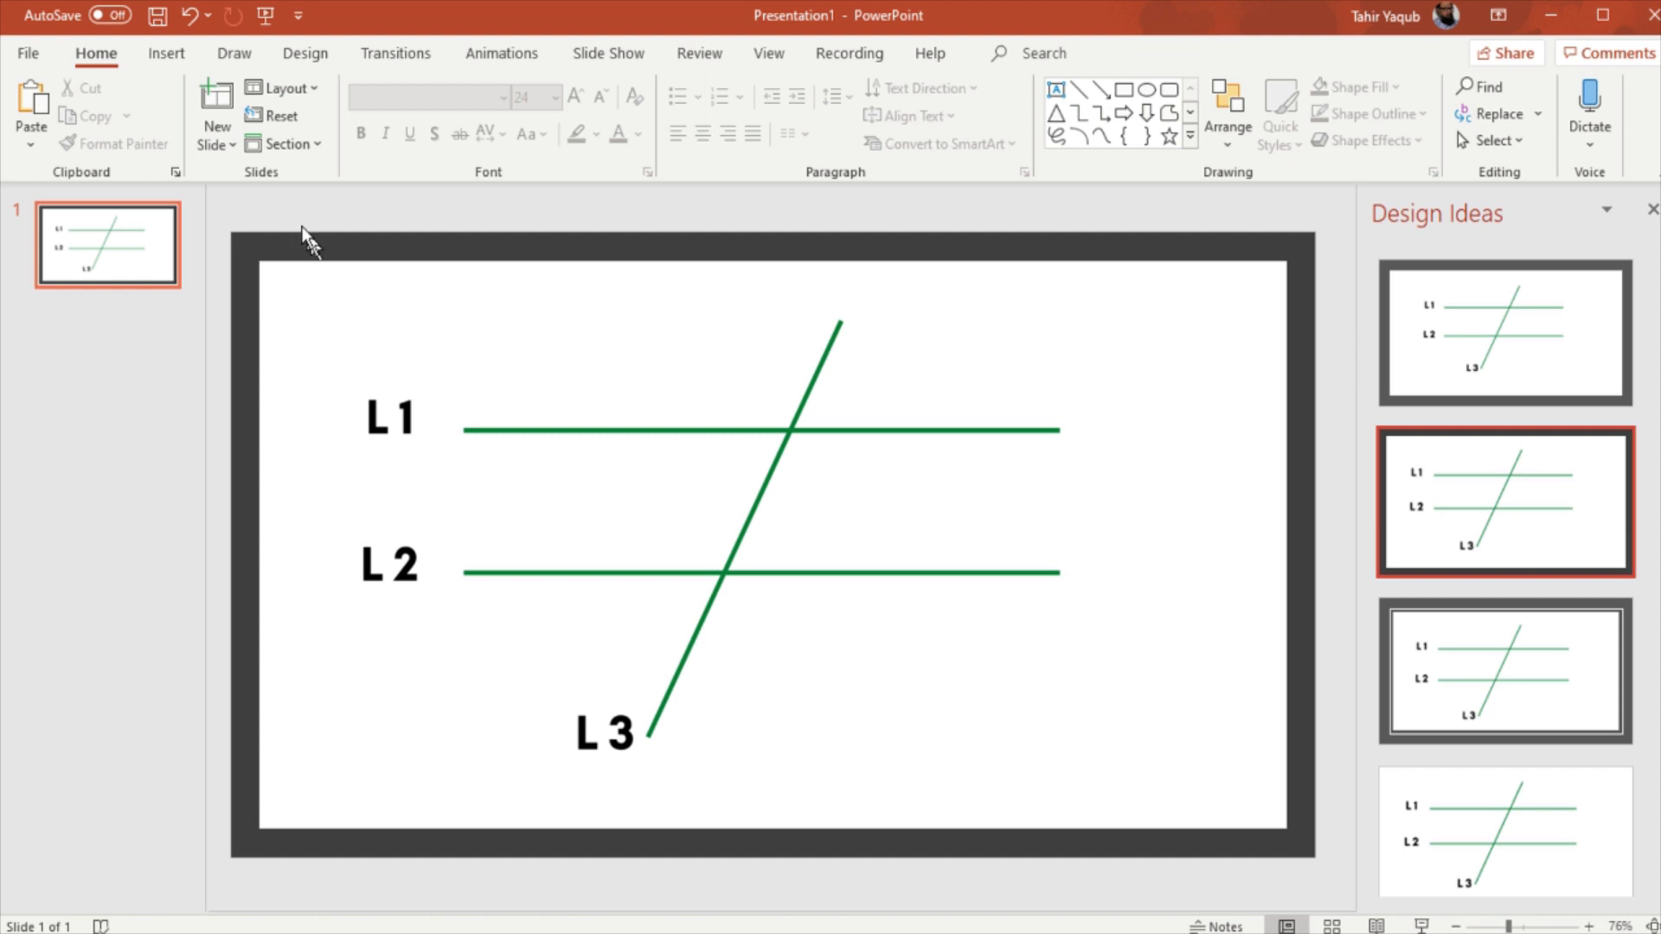
# Launch Insert > Screen Recording and pin its recording dock open.
pyautogui.click(156, 57)
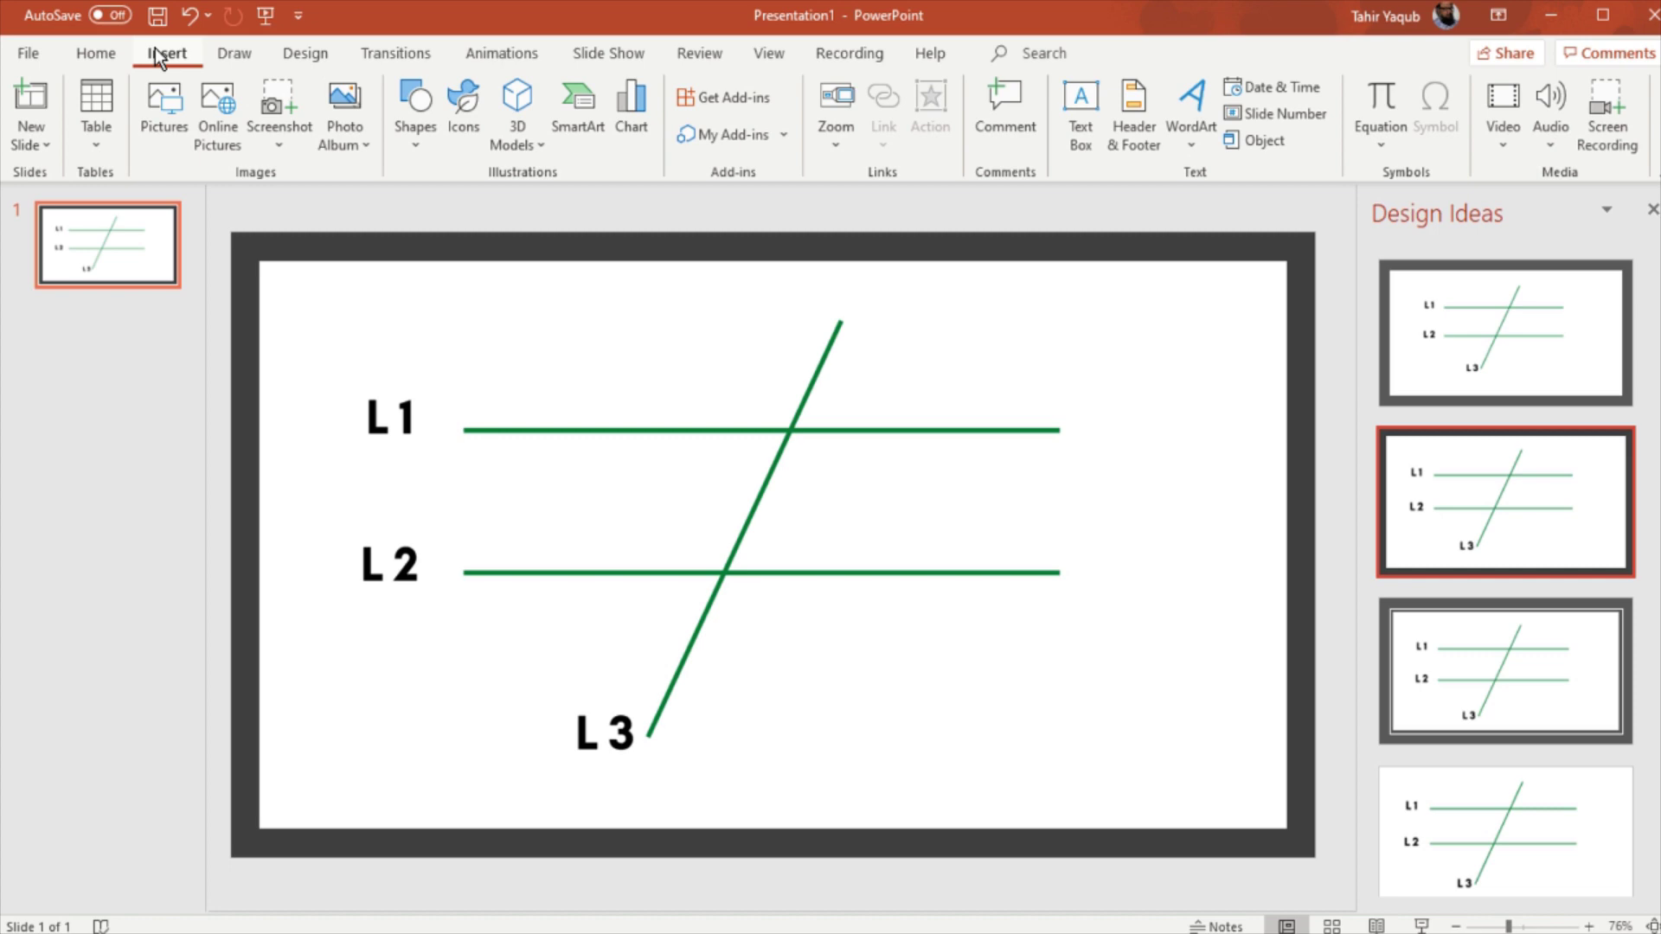
pyautogui.click(1621, 133)
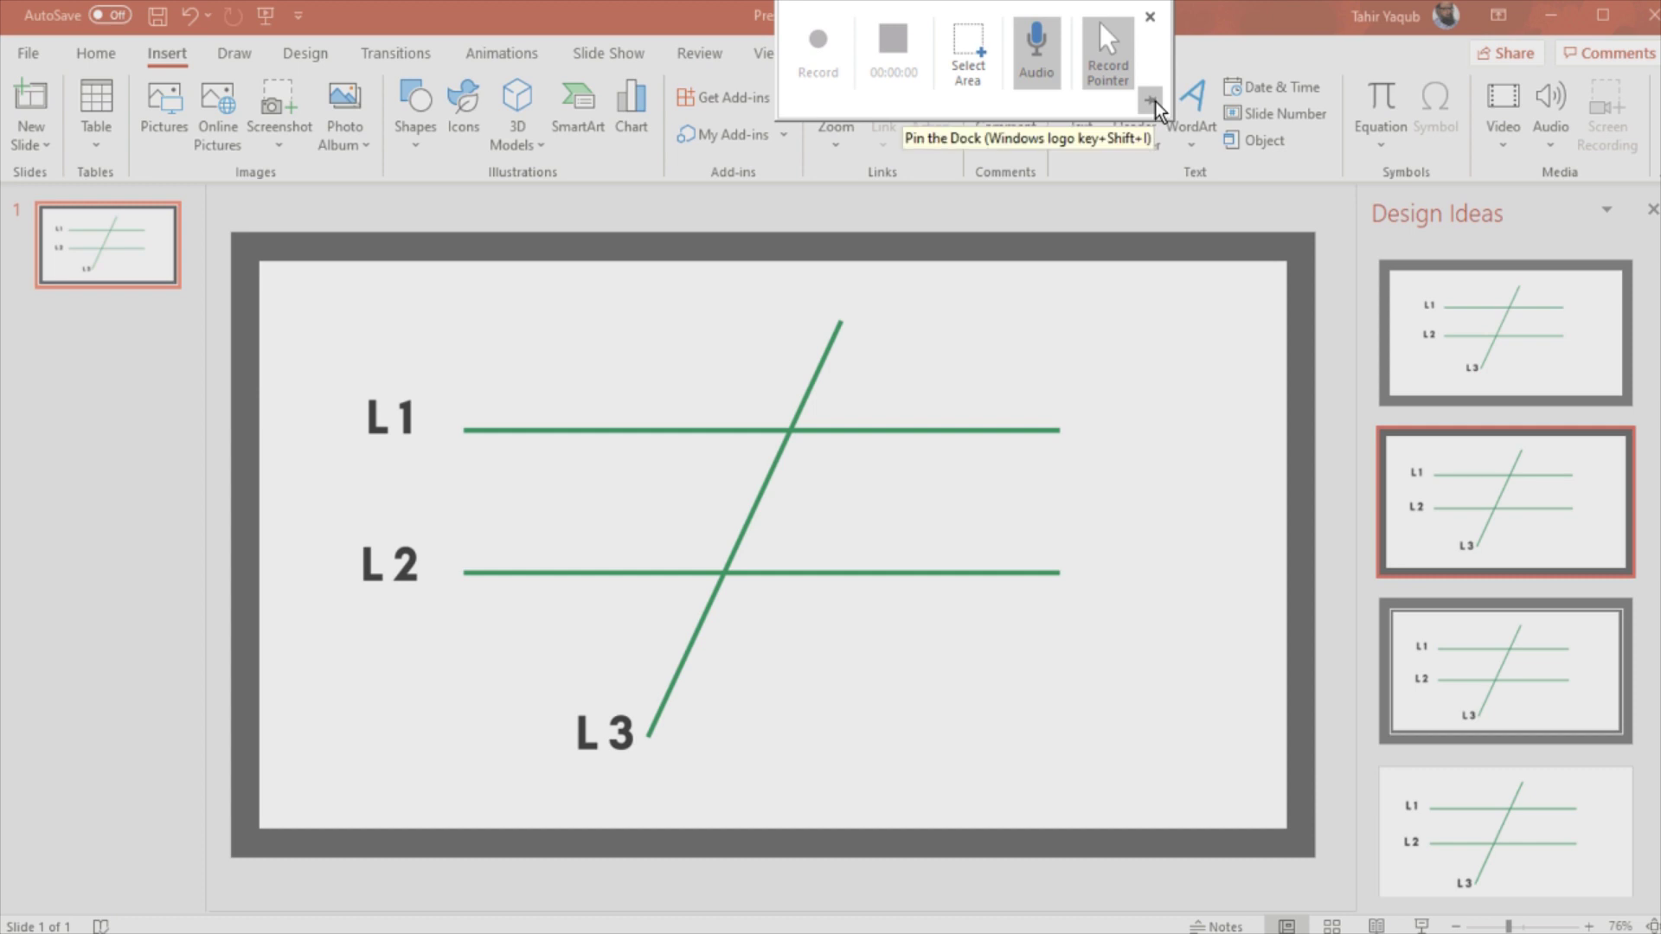
pyautogui.click(1152, 101)
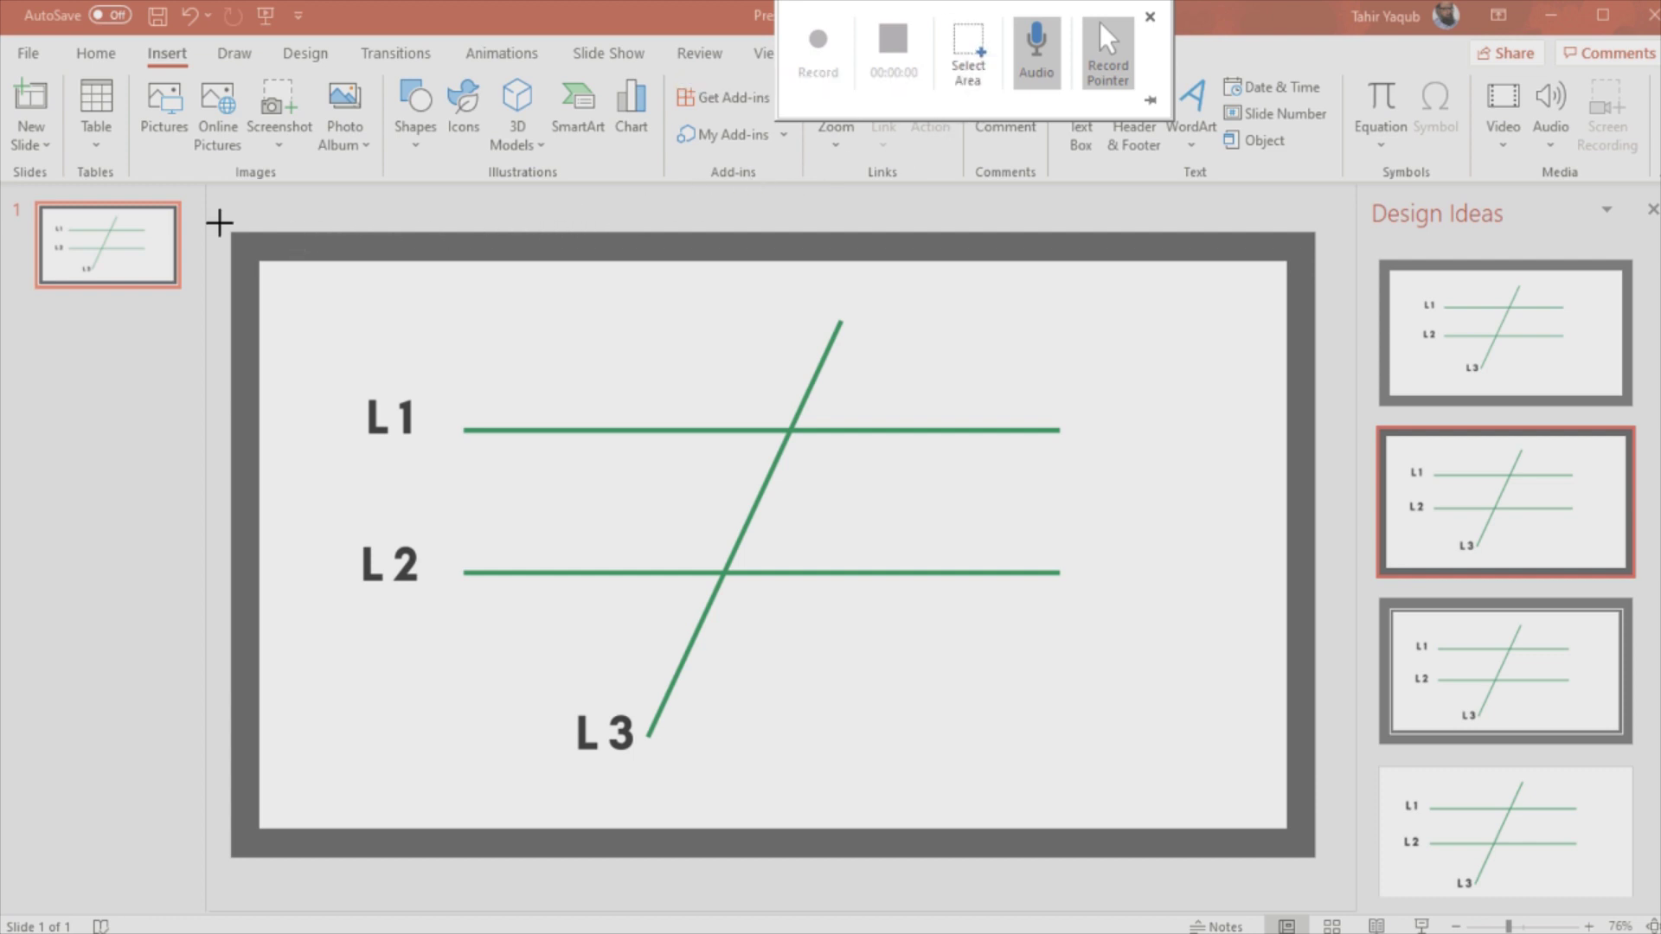
# Drag the capture area from the slide's top-left corner to its bottom-right corner.
pyautogui.moveTo(218, 223); pyautogui.dragTo(1254, 736)
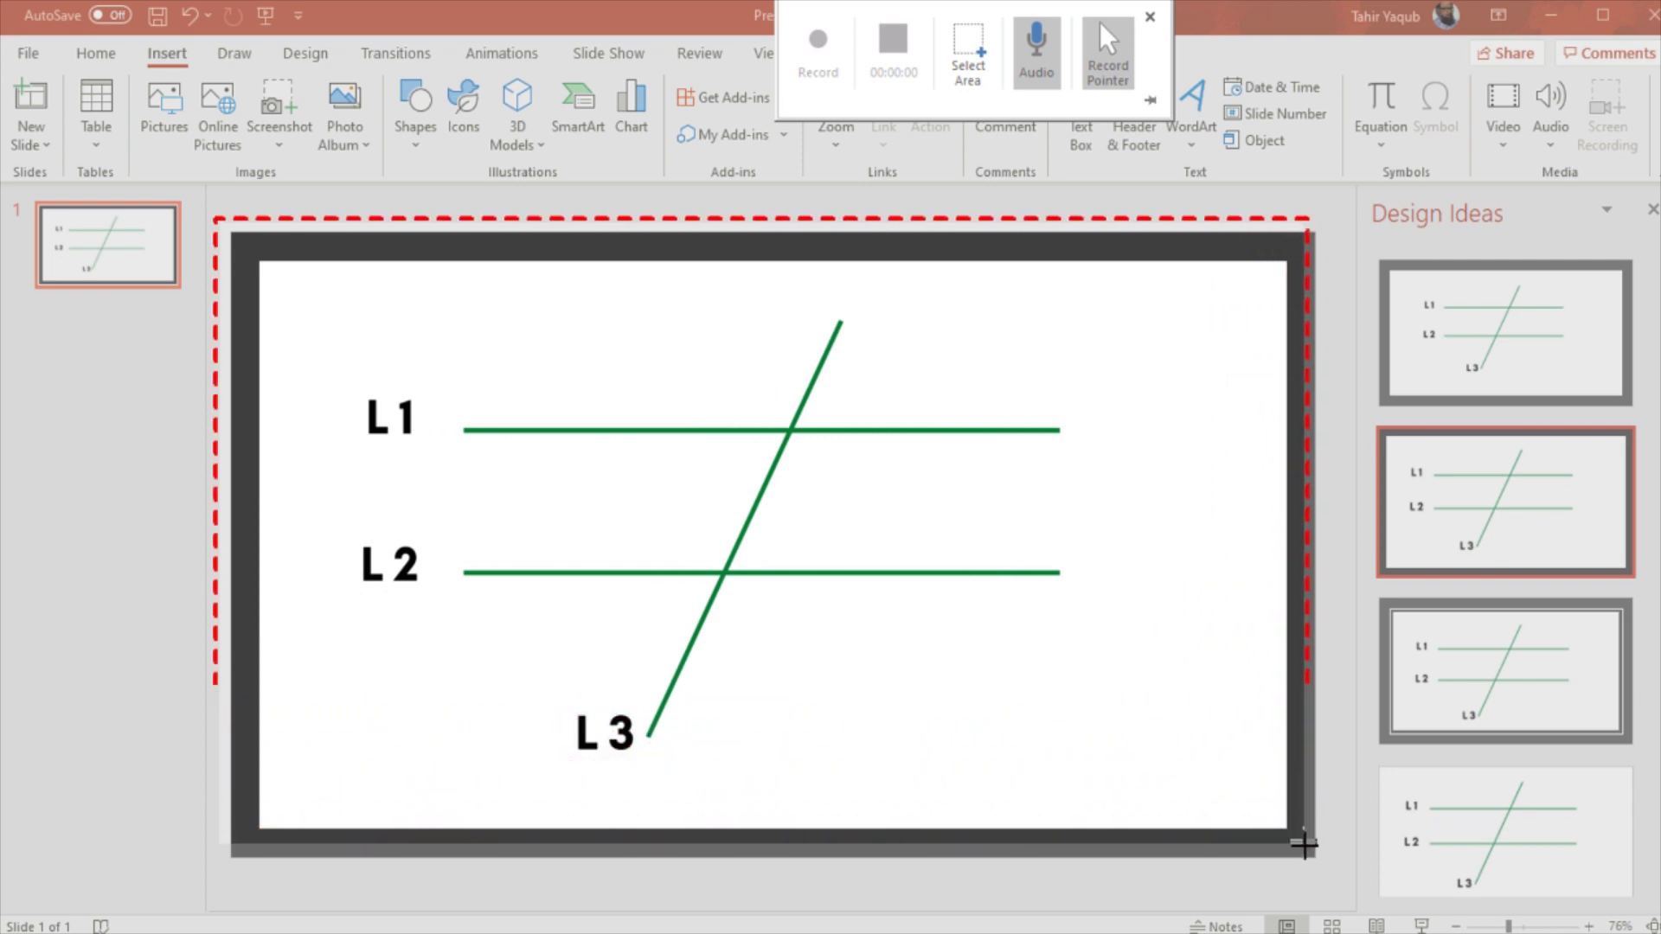
pyautogui.moveTo(1255, 736); pyautogui.dragTo(1324, 862)
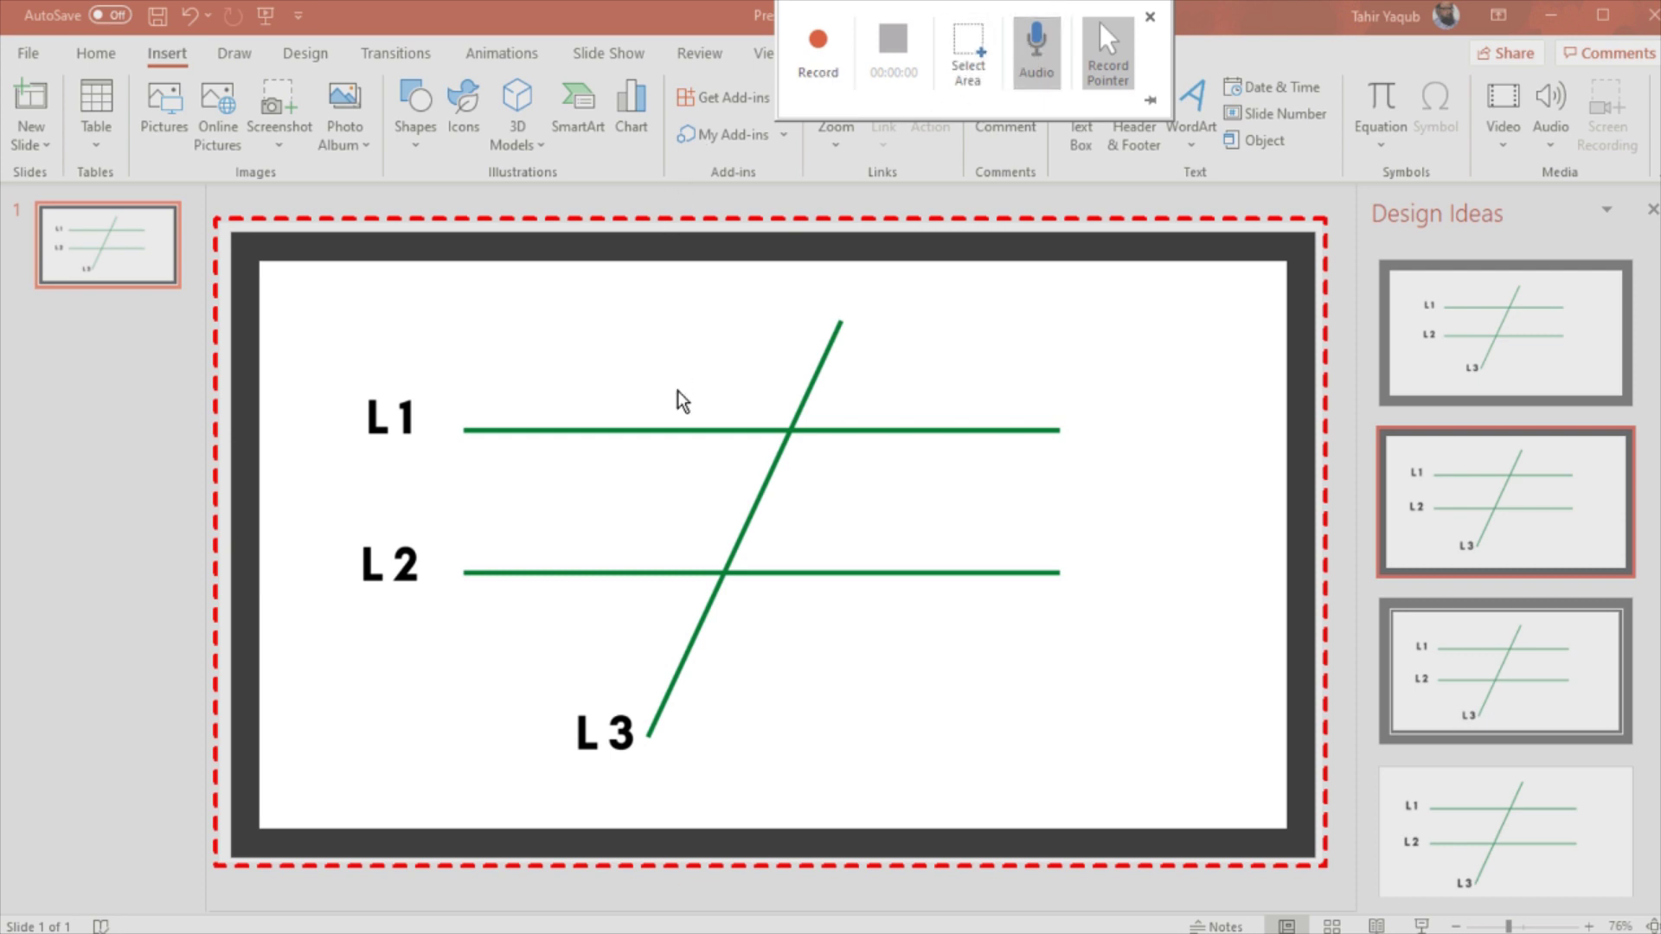
# Start recording and select the black pen on the Draw tab.
pyautogui.click(821, 50)
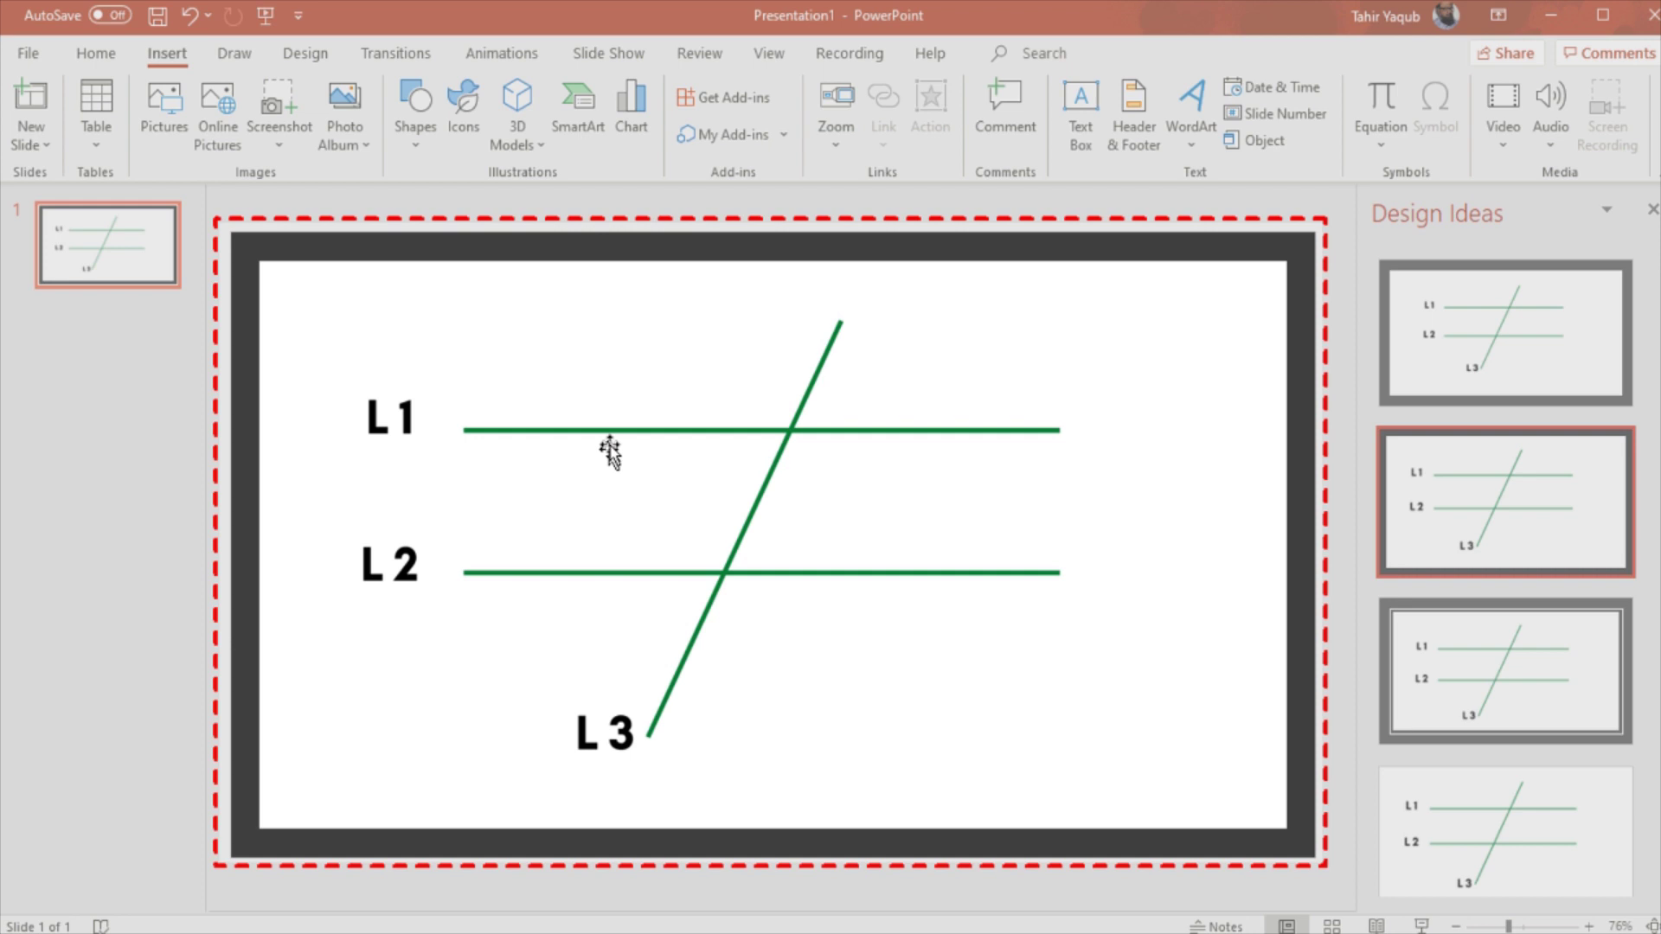
pyautogui.click(235, 53)
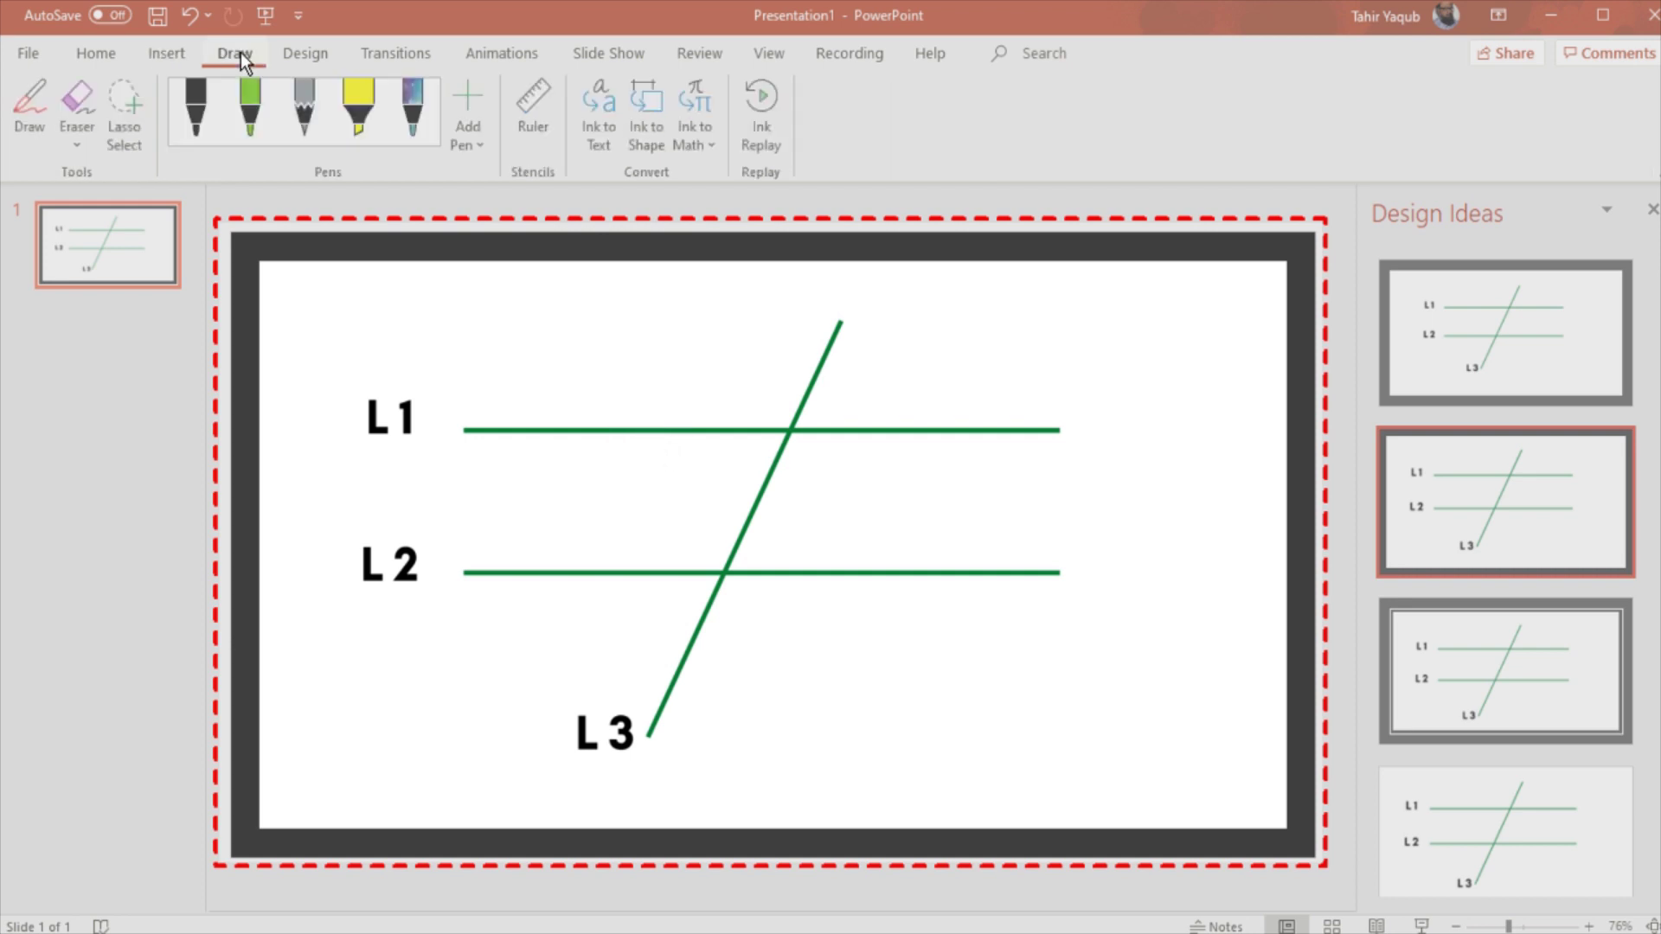
pyautogui.click(218, 100)
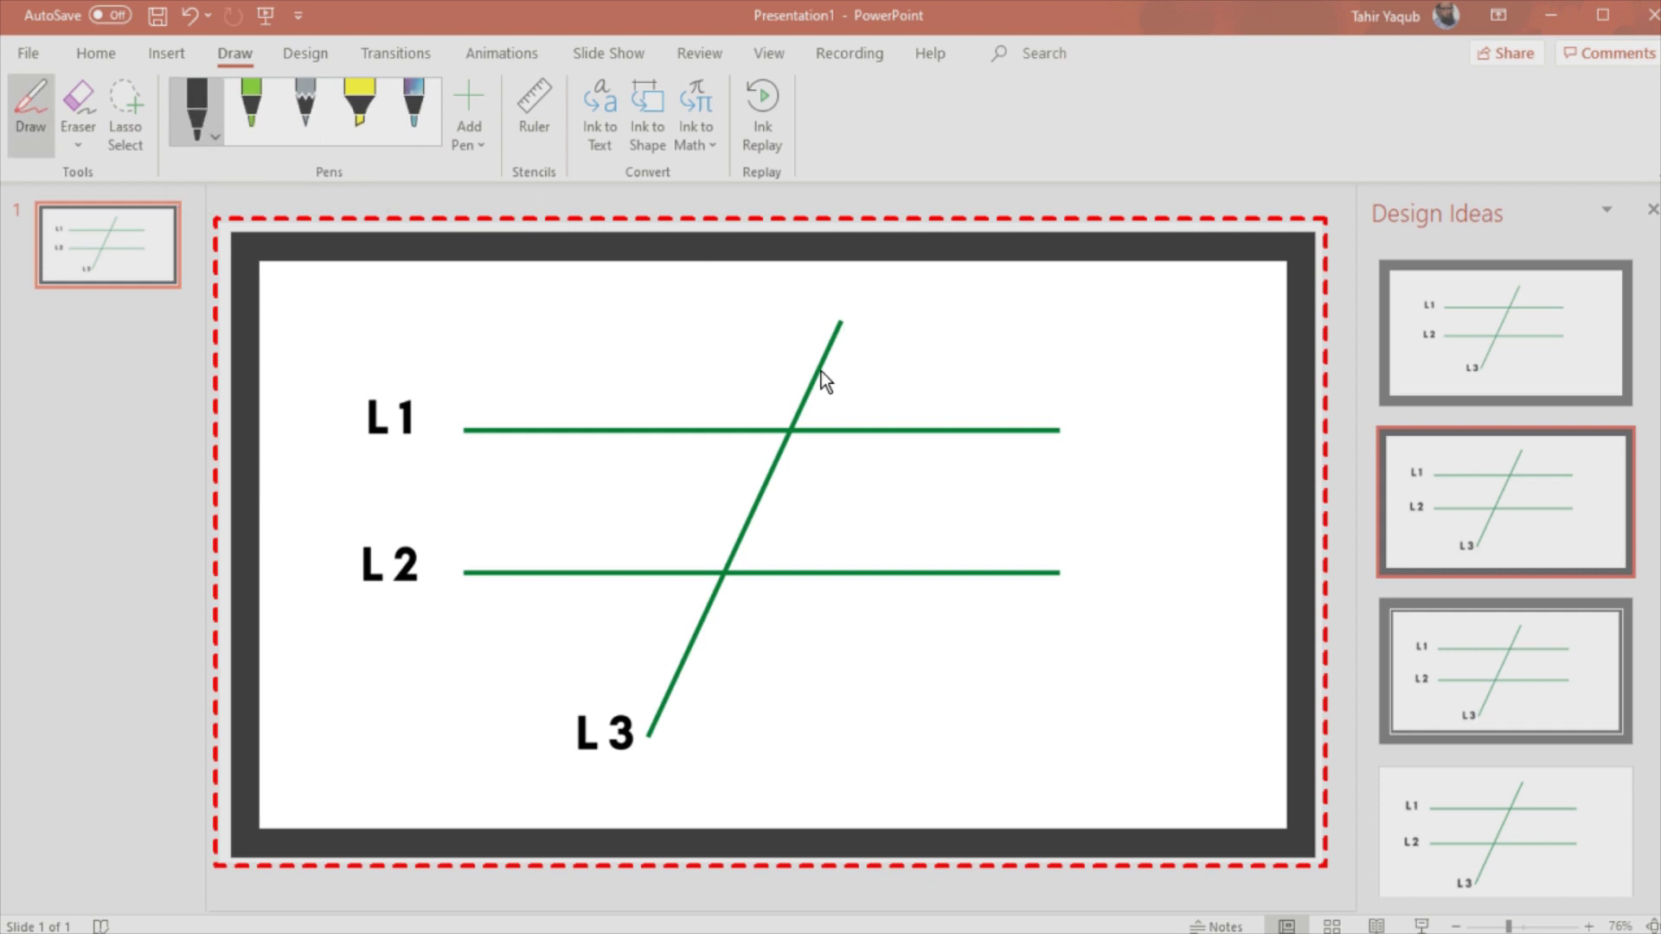
# Ink black angle arcs on both sides where L3 crosses L1 and L2.
pyautogui.moveTo(827, 365); pyautogui.dragTo(822, 360)
pyautogui.moveTo(756, 511); pyautogui.dragTo(760, 516)
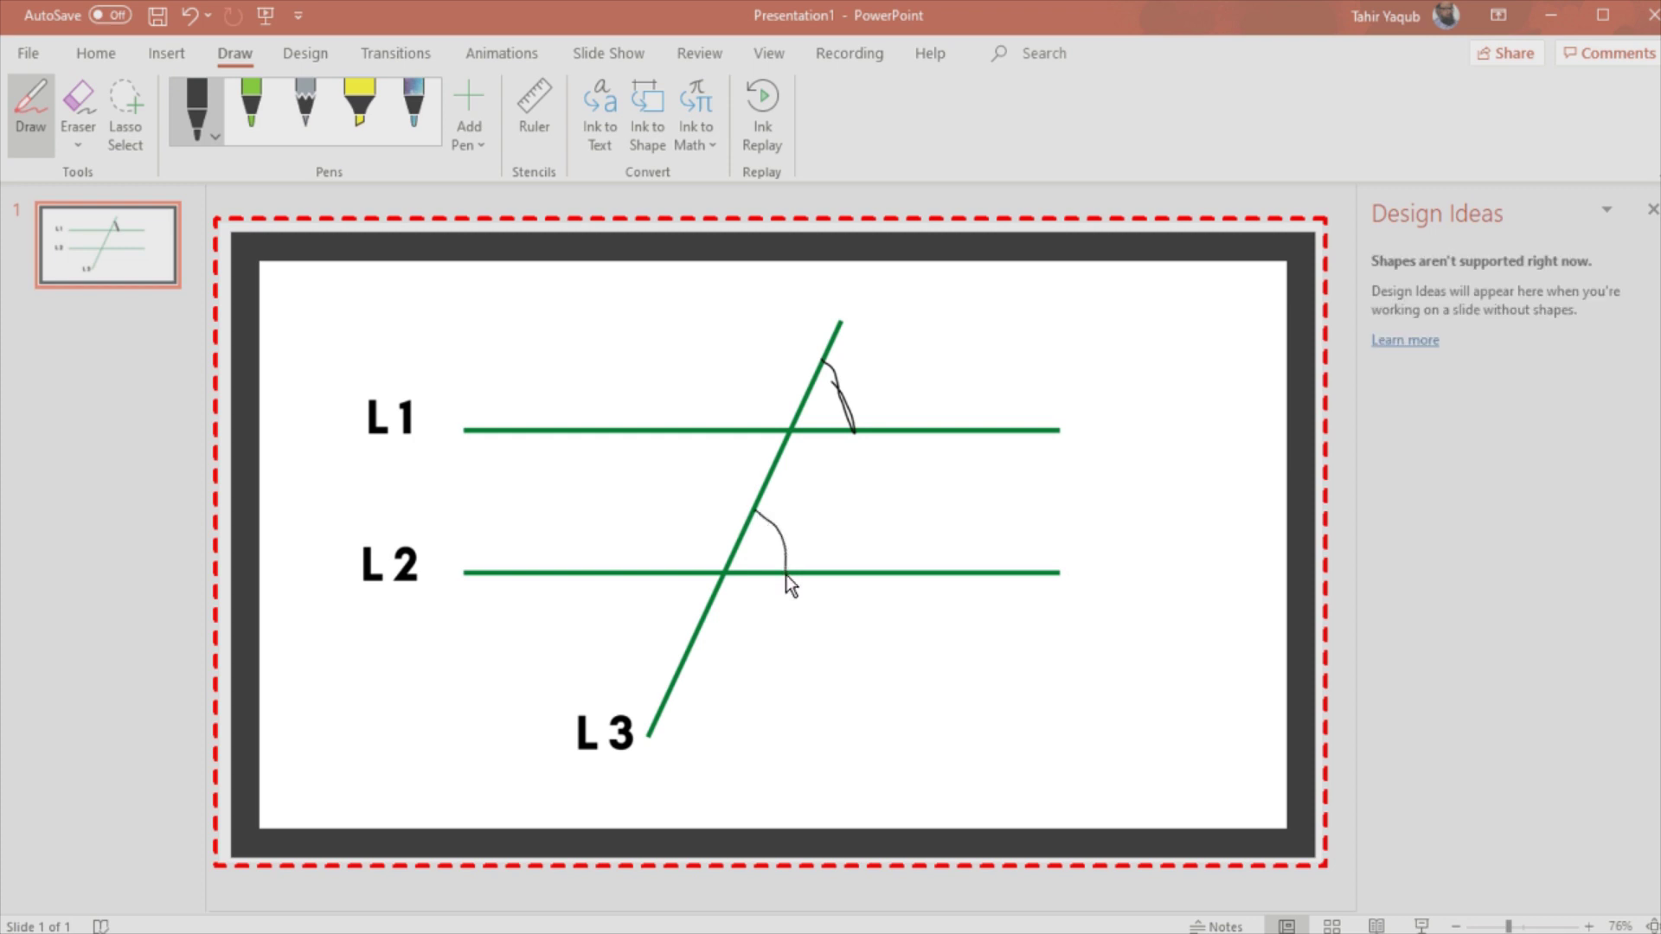
pyautogui.moveTo(786, 575); pyautogui.dragTo(786, 574)
pyautogui.moveTo(803, 402); pyautogui.dragTo(769, 432)
pyautogui.moveTo(733, 545); pyautogui.dragTo(705, 551)
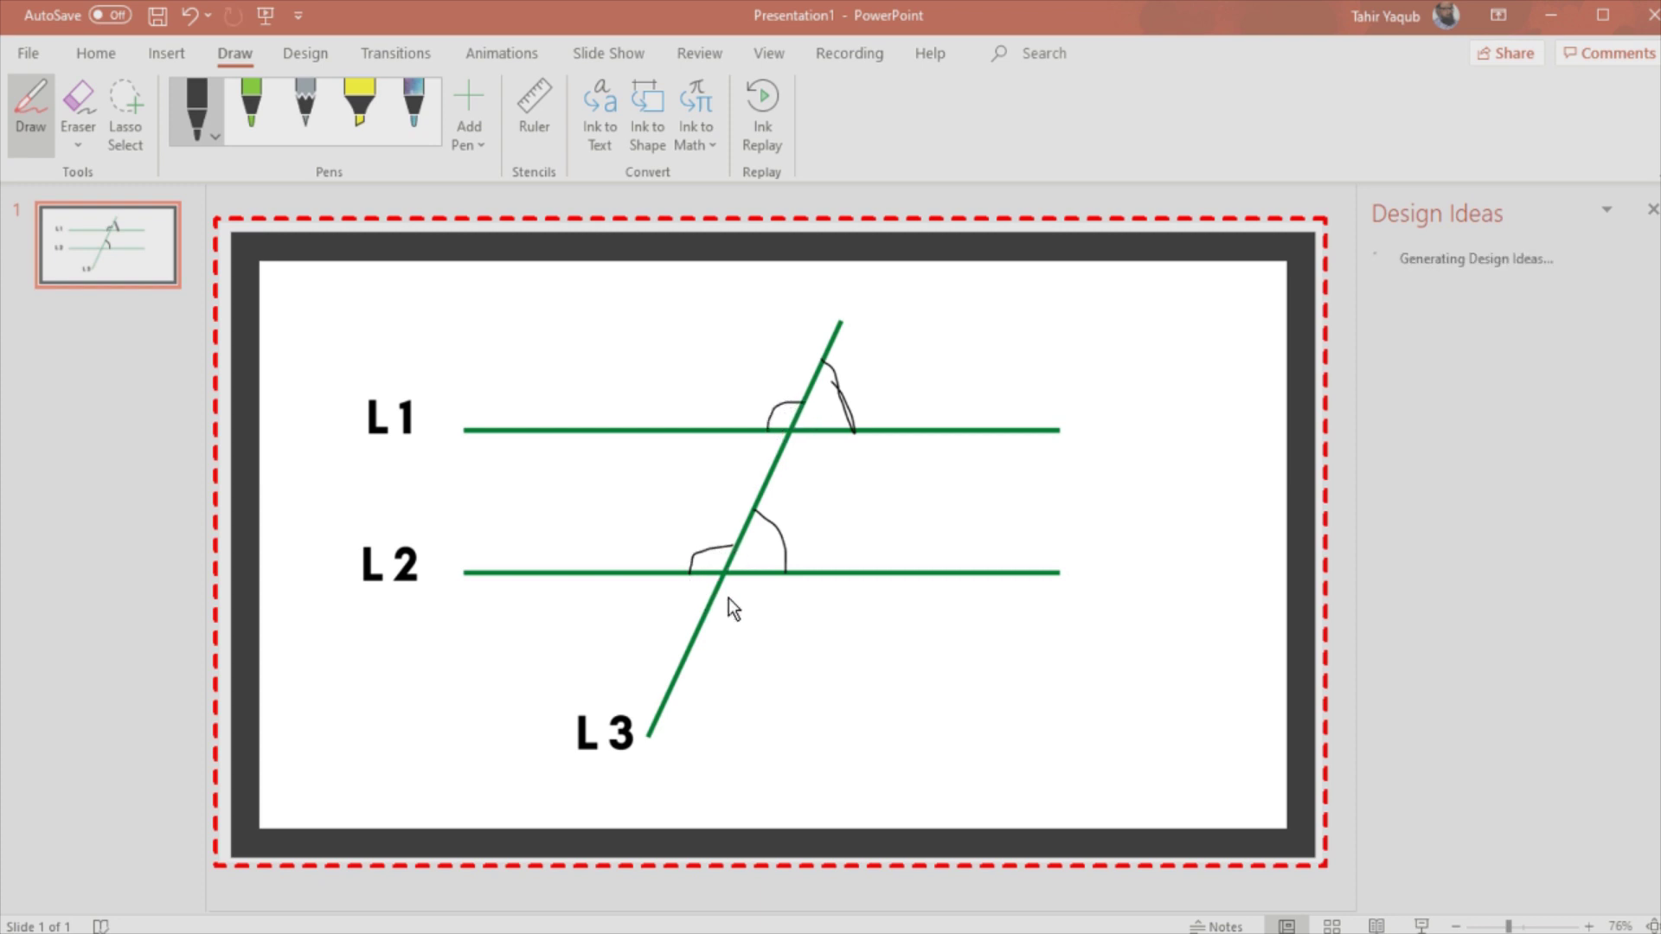
# Highlight the L1, L2 and L3 labels yellow and rule a green 45-degree line.
pyautogui.click(376, 112)
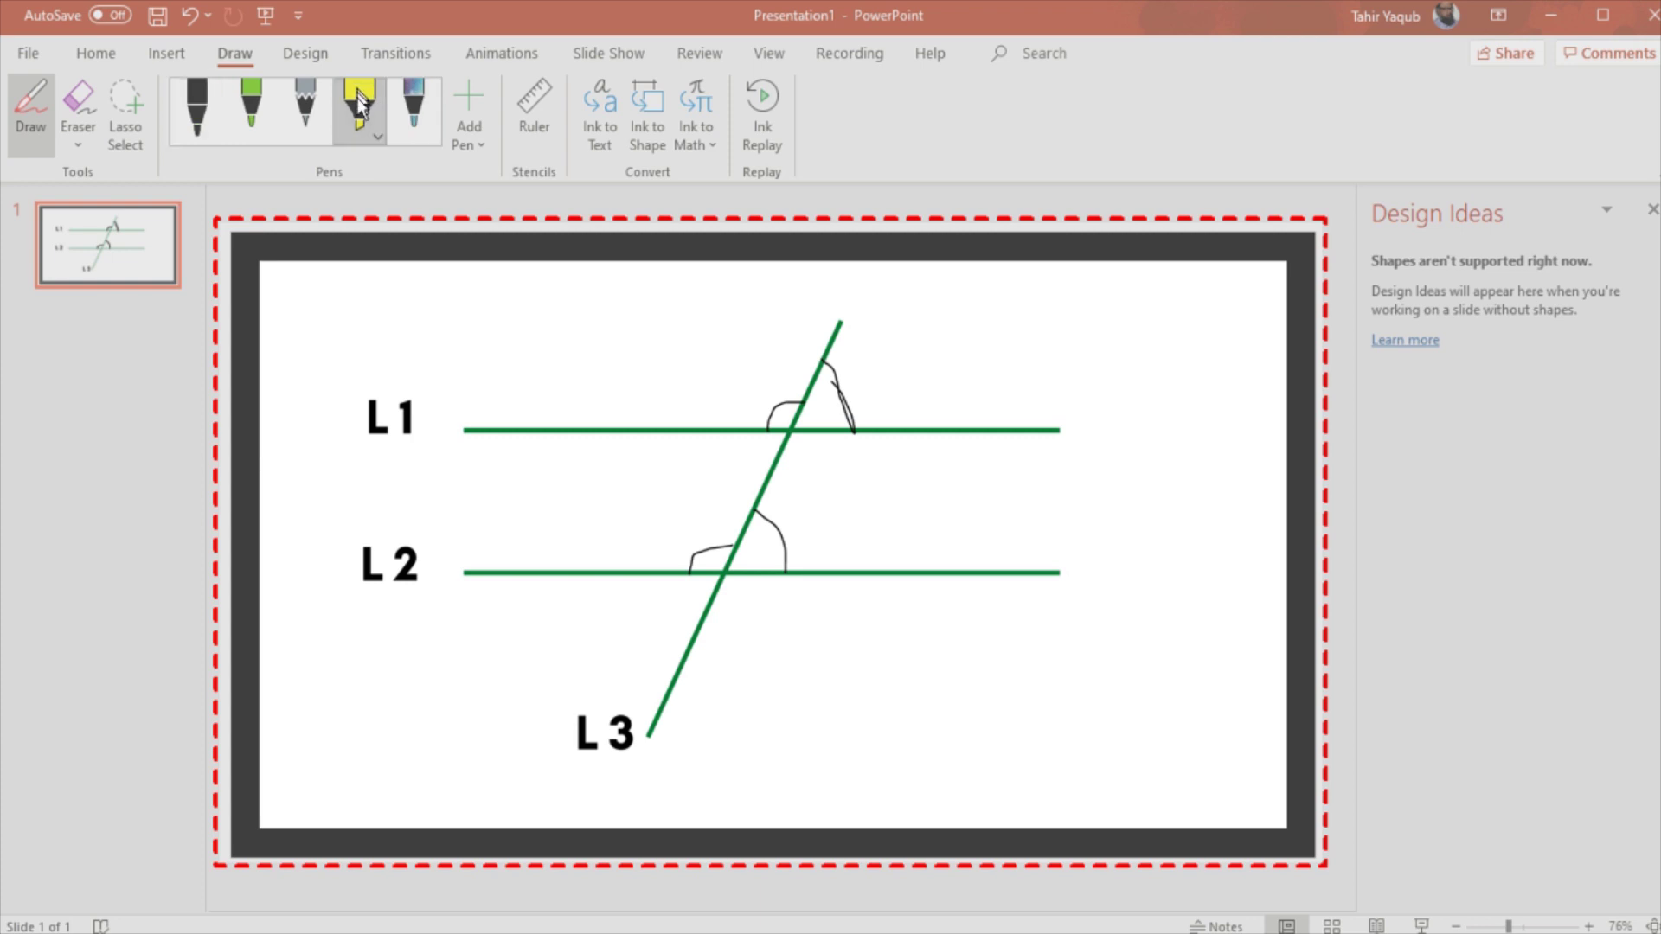
pyautogui.moveTo(341, 411)
pyautogui.mouseDown()
pyautogui.moveTo(457, 415)
pyautogui.moveTo(407, 437)
pyautogui.mouseUp()
pyautogui.moveTo(324, 571); pyautogui.dragTo(476, 614)
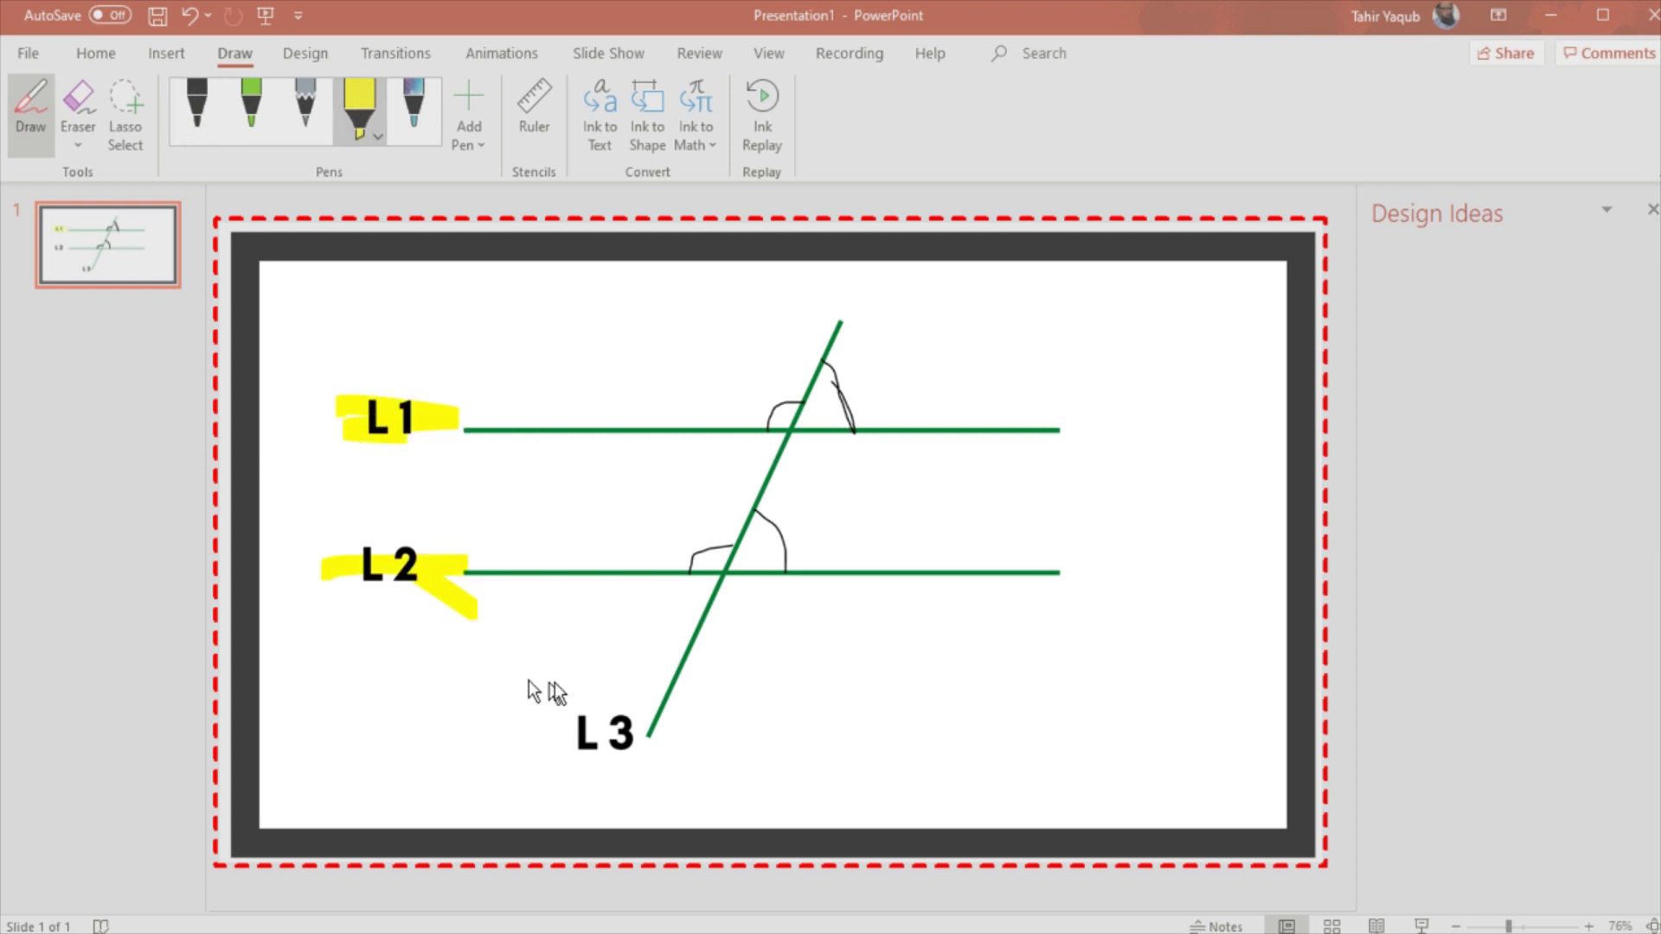
pyautogui.moveTo(481, 740); pyautogui.dragTo(675, 723)
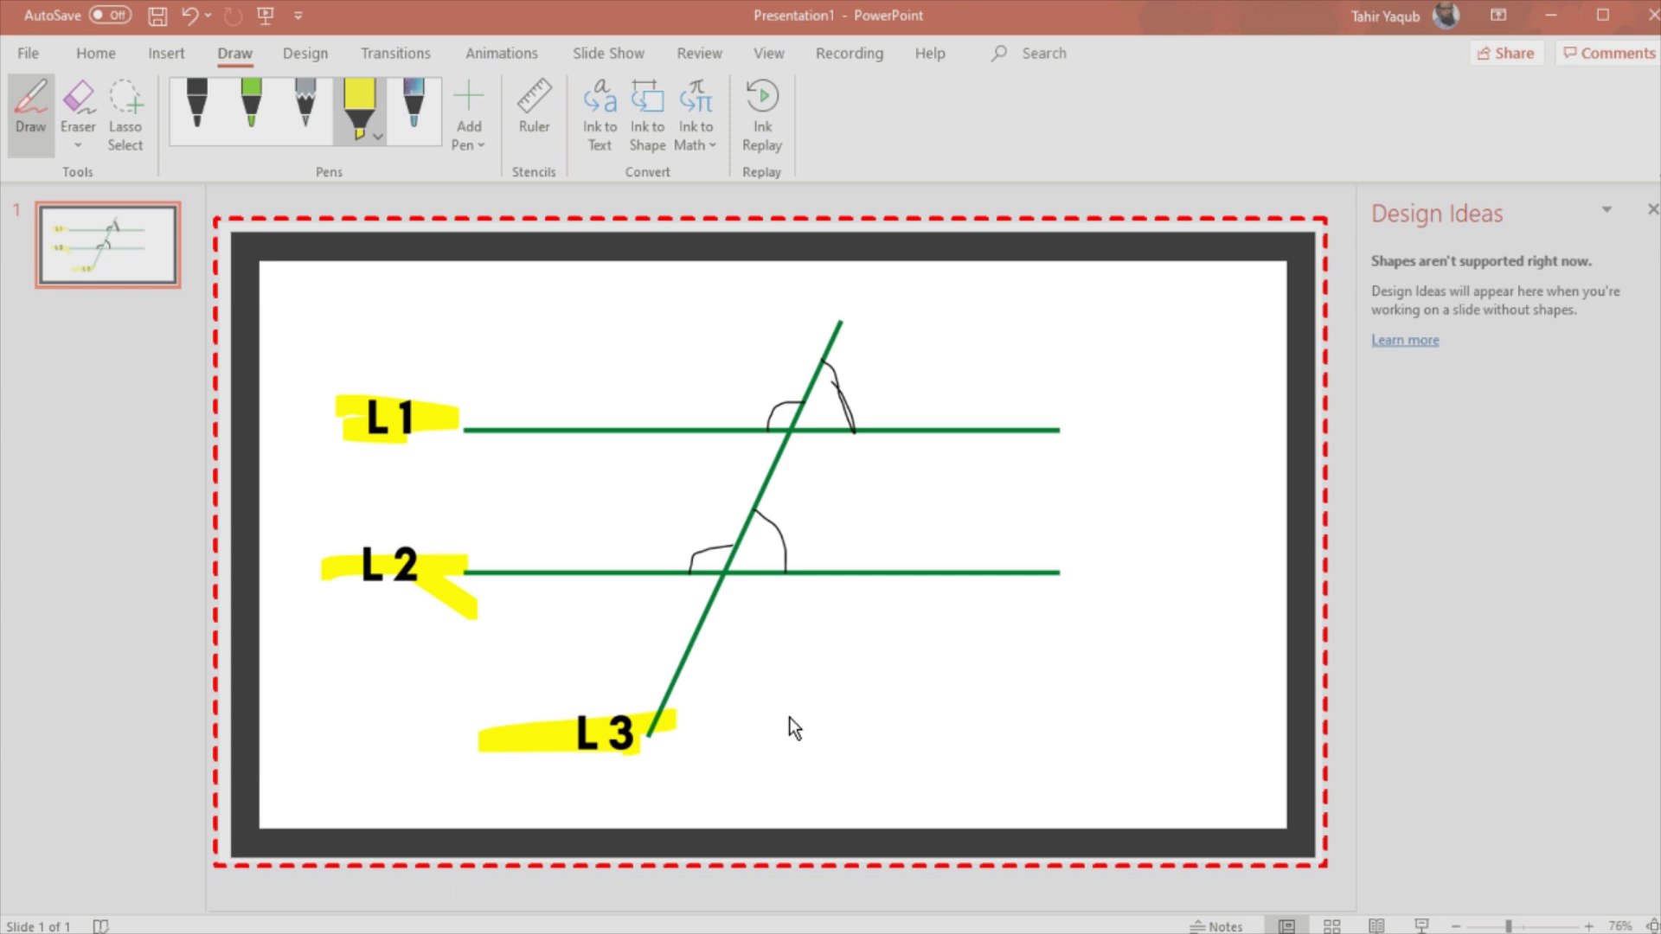
pyautogui.click(548, 99)
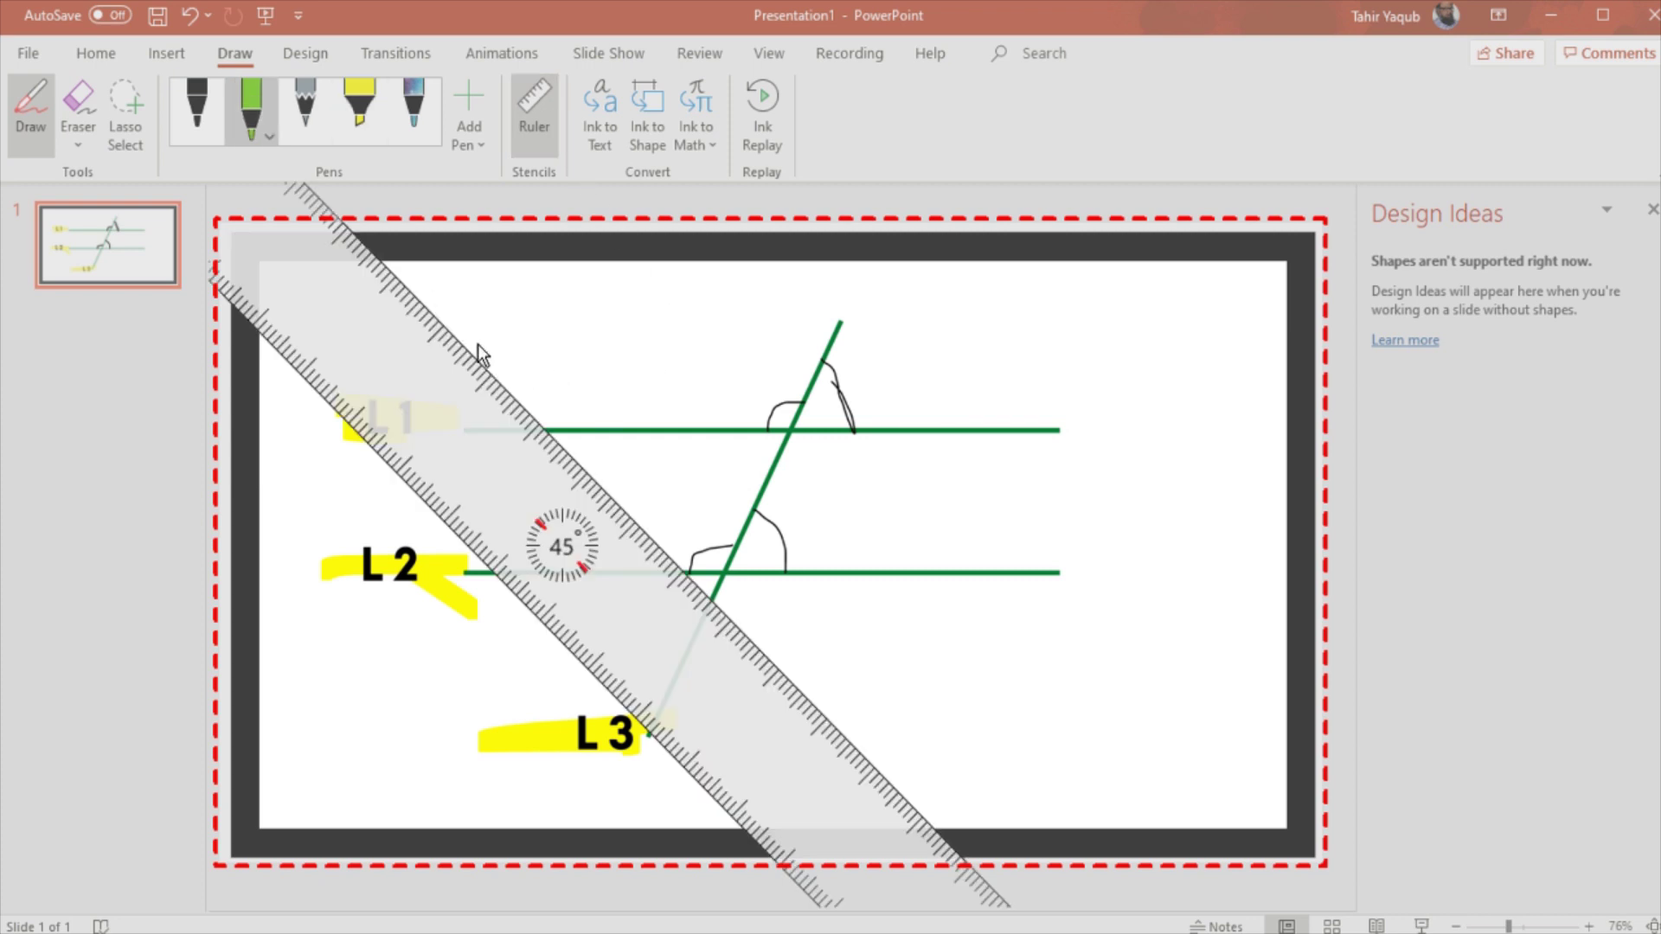
pyautogui.moveTo(466, 332); pyautogui.dragTo(637, 500)
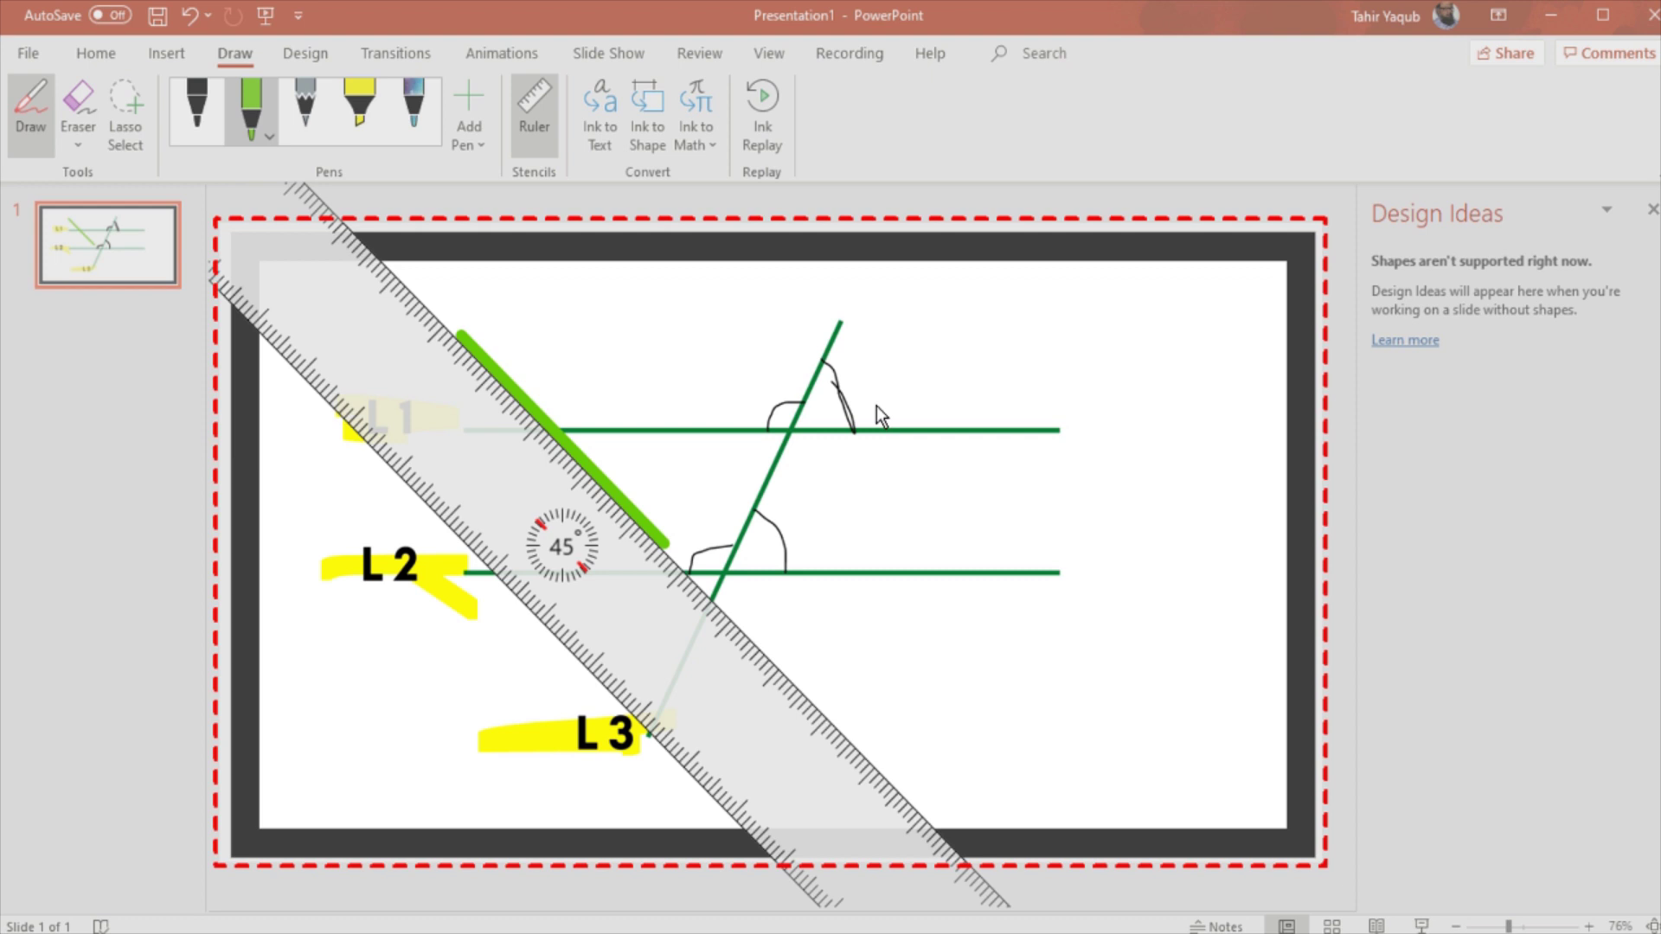
# Stop the recording with Windows+Shift+Q and nudge the inserted clip up-left.
pyautogui.press('super+shift+q')
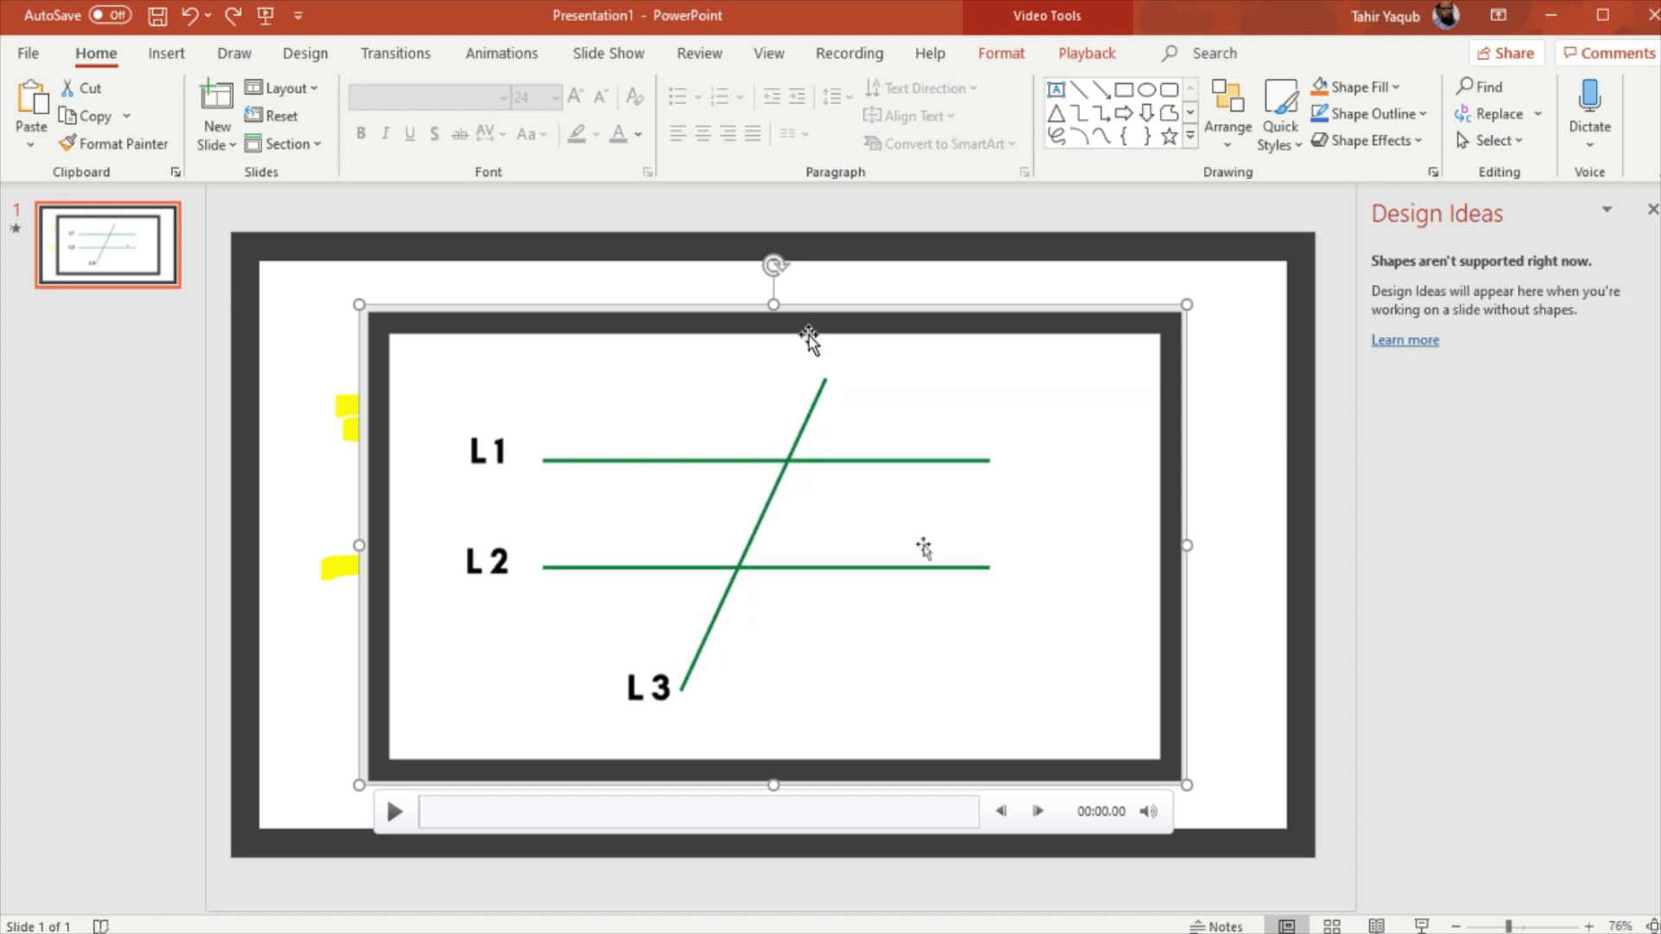
pyautogui.moveTo(808, 338); pyautogui.dragTo(789, 307)
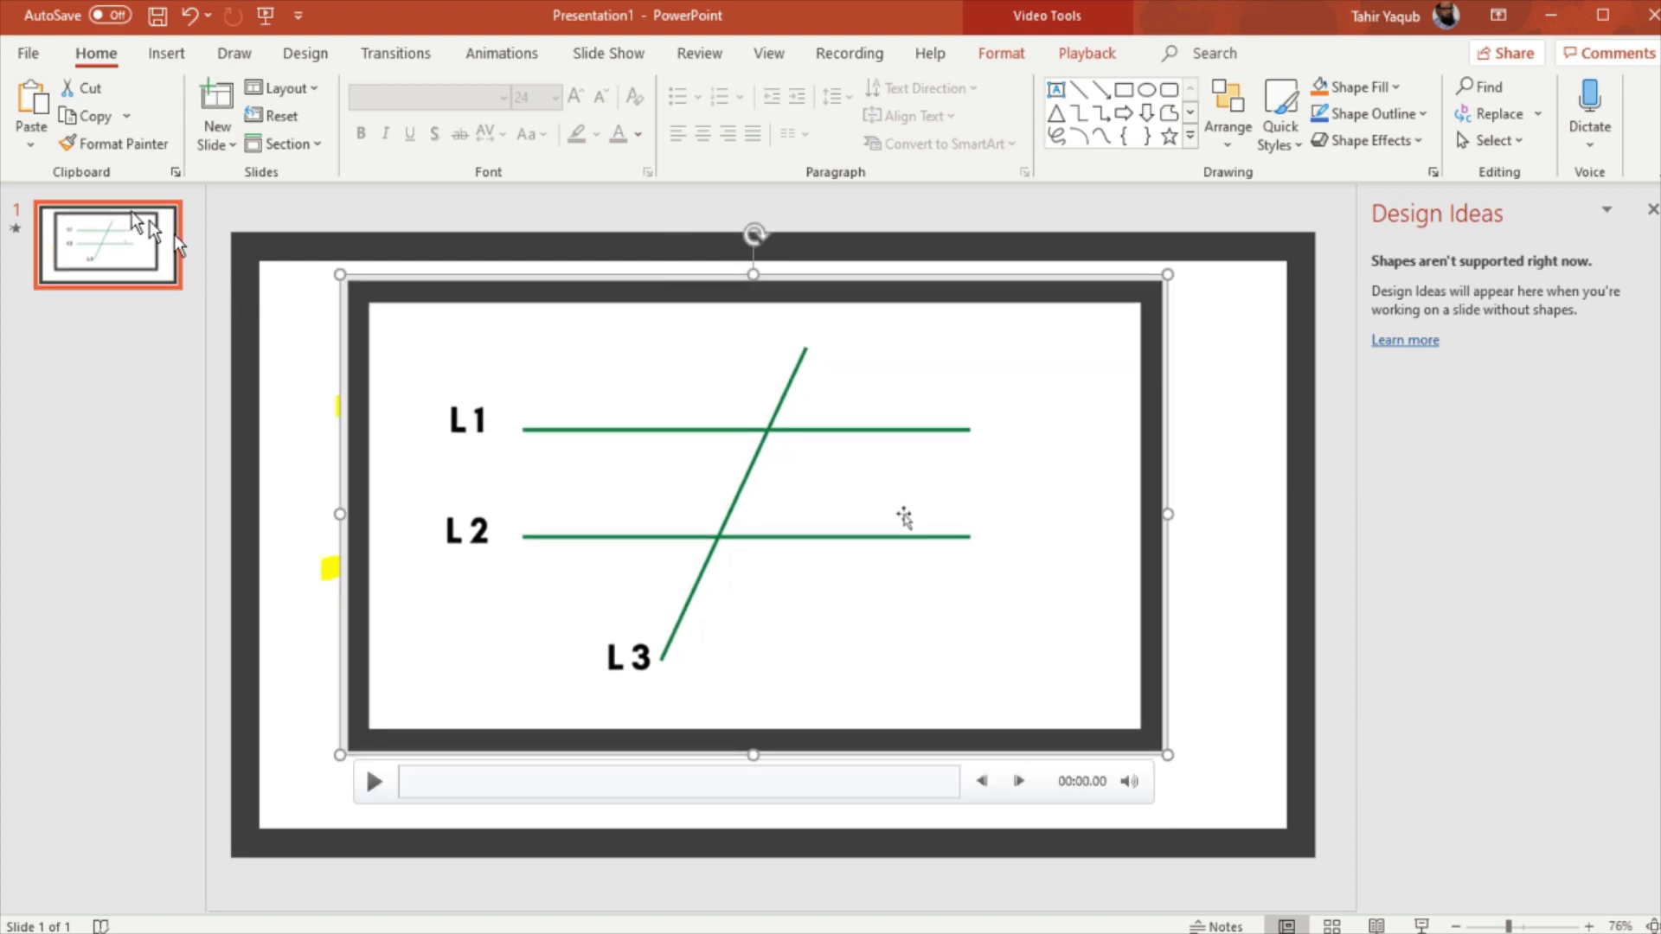
# Start exporting the presentation via File > Export > Create a Video.
pyautogui.click(31, 55)
pyautogui.click(71, 500)
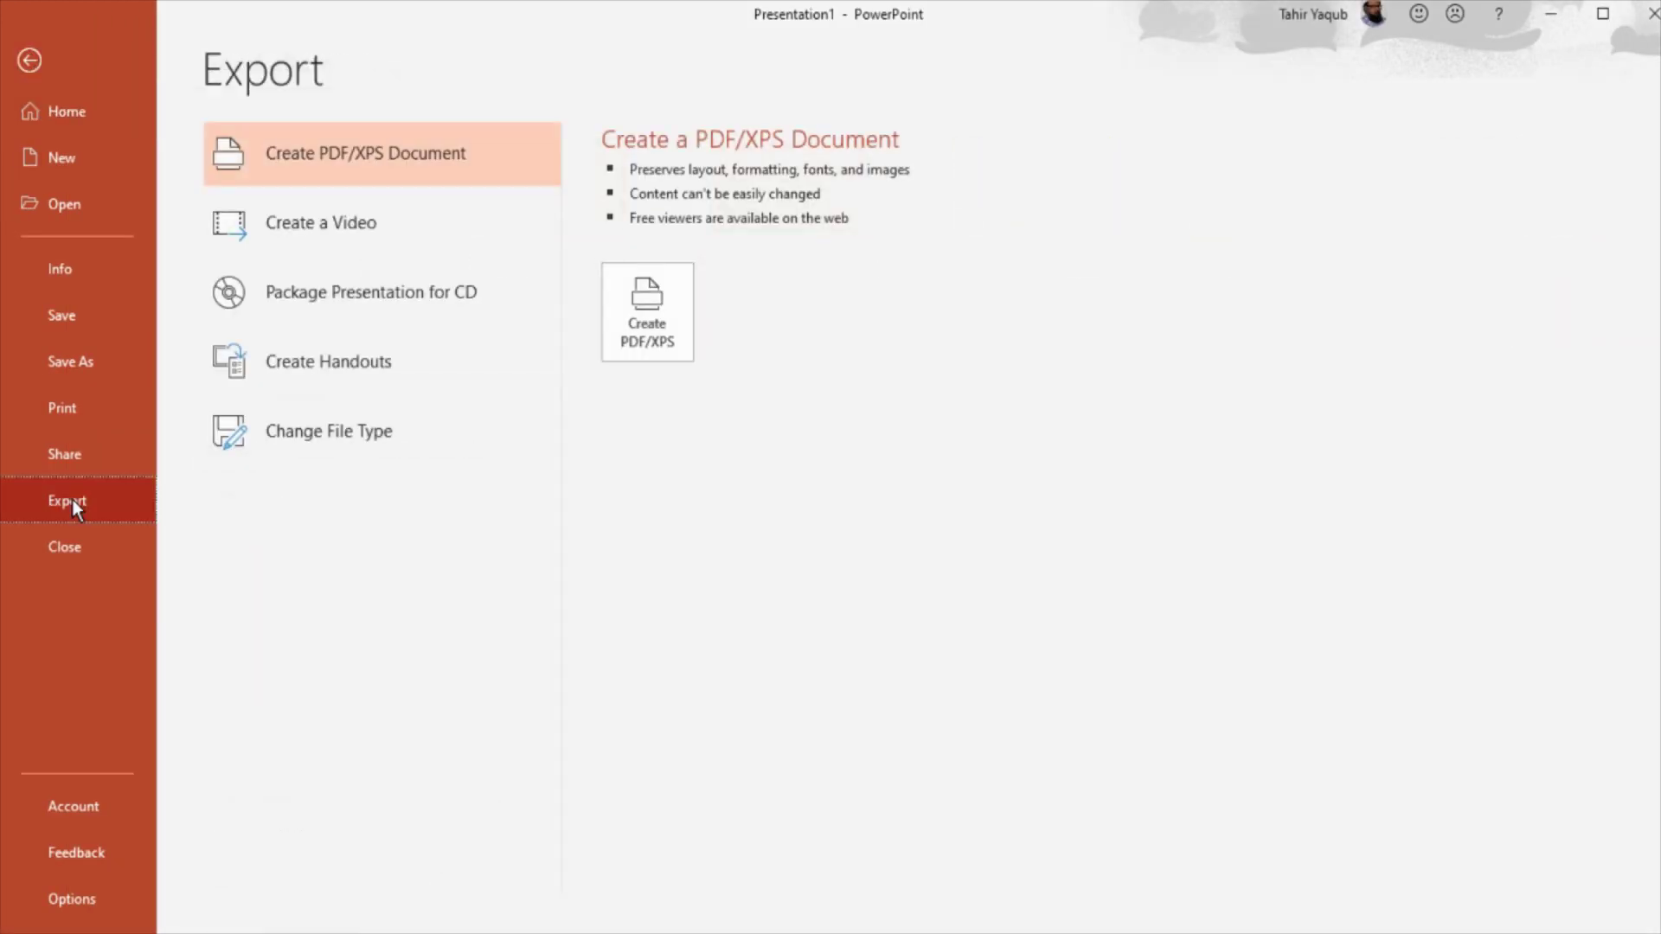
pyautogui.click(281, 231)
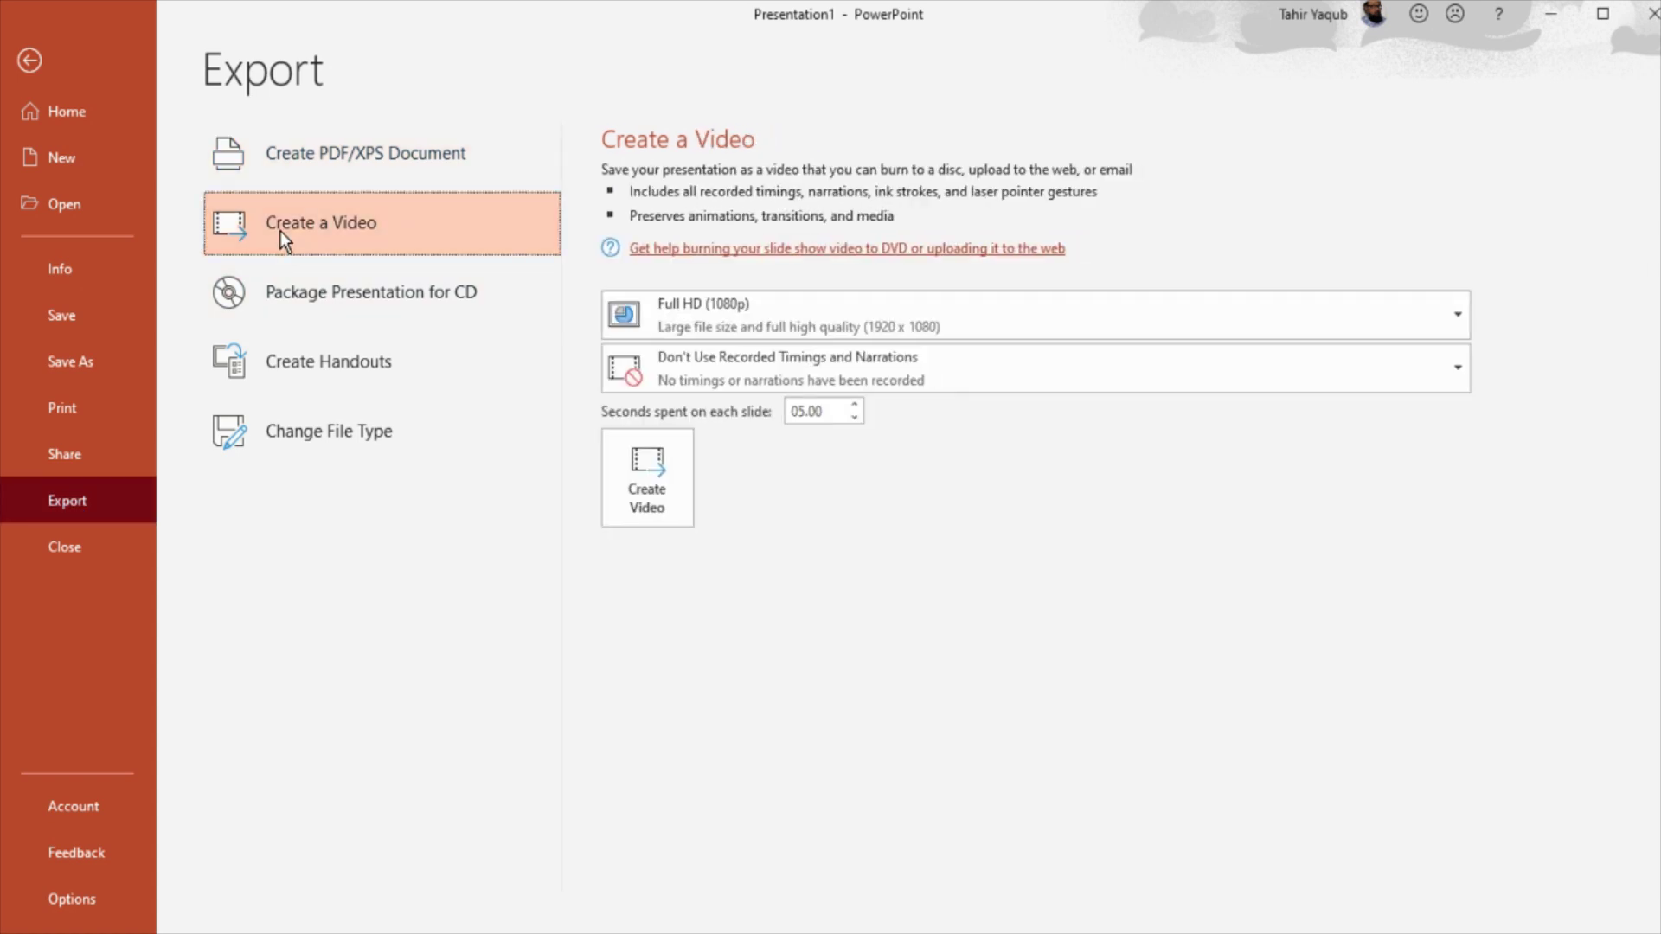
pyautogui.click(661, 485)
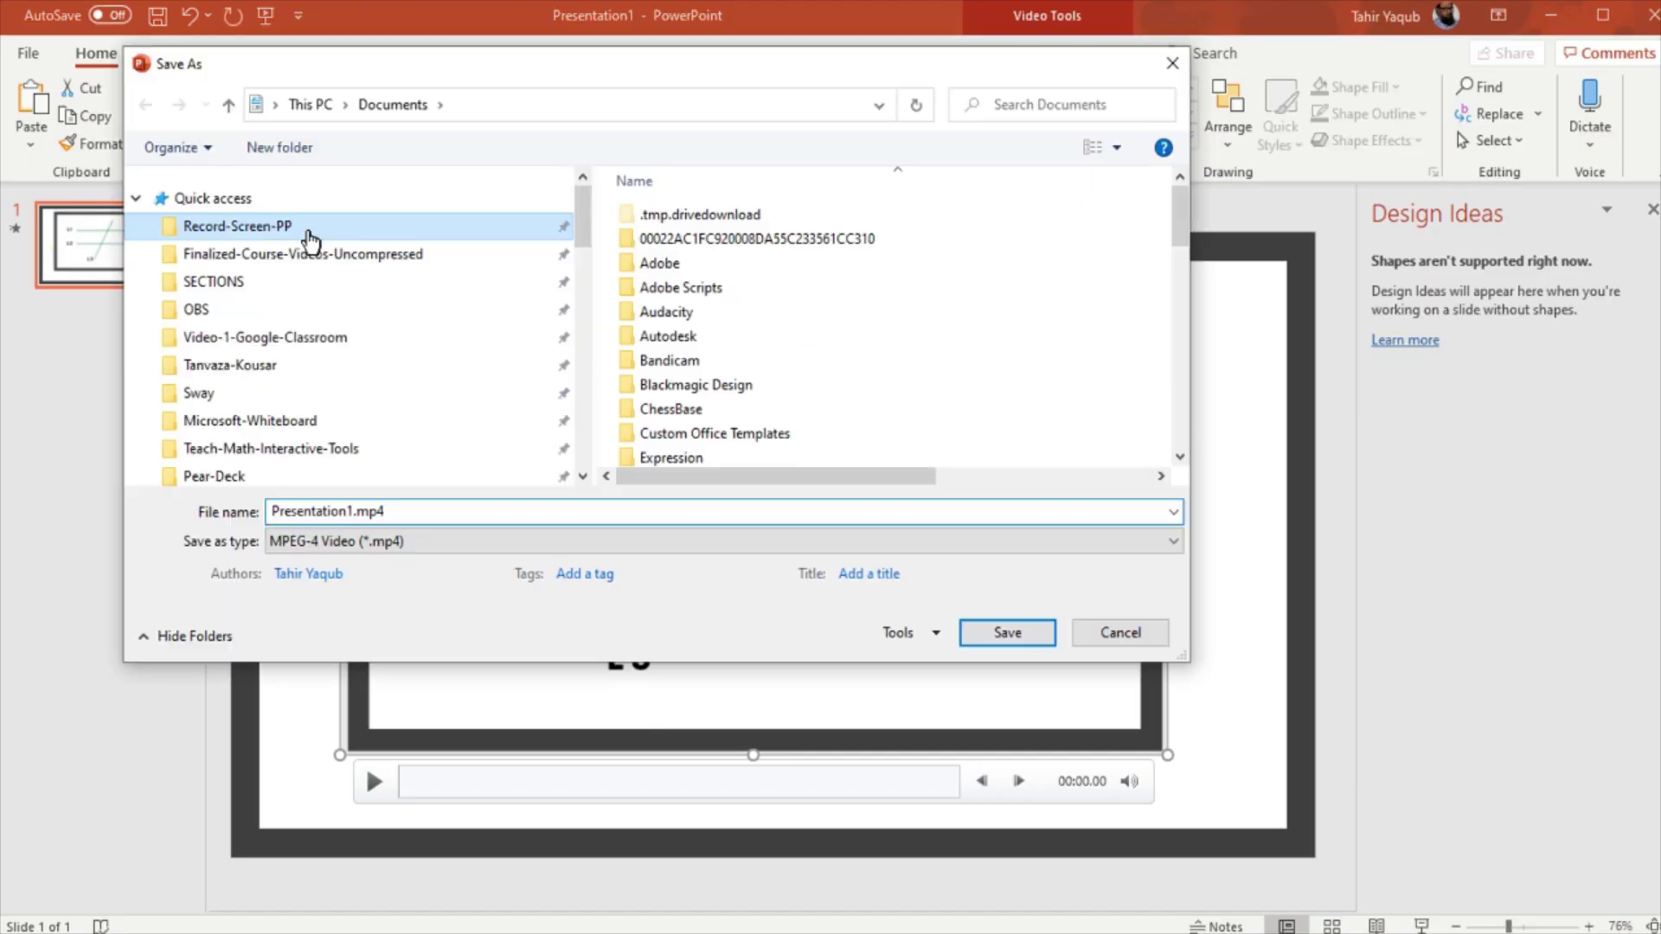
# Target the Record-Screen-PP folder and name the export video-1.
pyautogui.click(307, 227)
pyautogui.doubleClick(418, 511)
pyautogui.click(389, 512)
pyautogui.press('BackSpace')
pyautogui.press('BackSpace')
pyautogui.press('BackSpace')
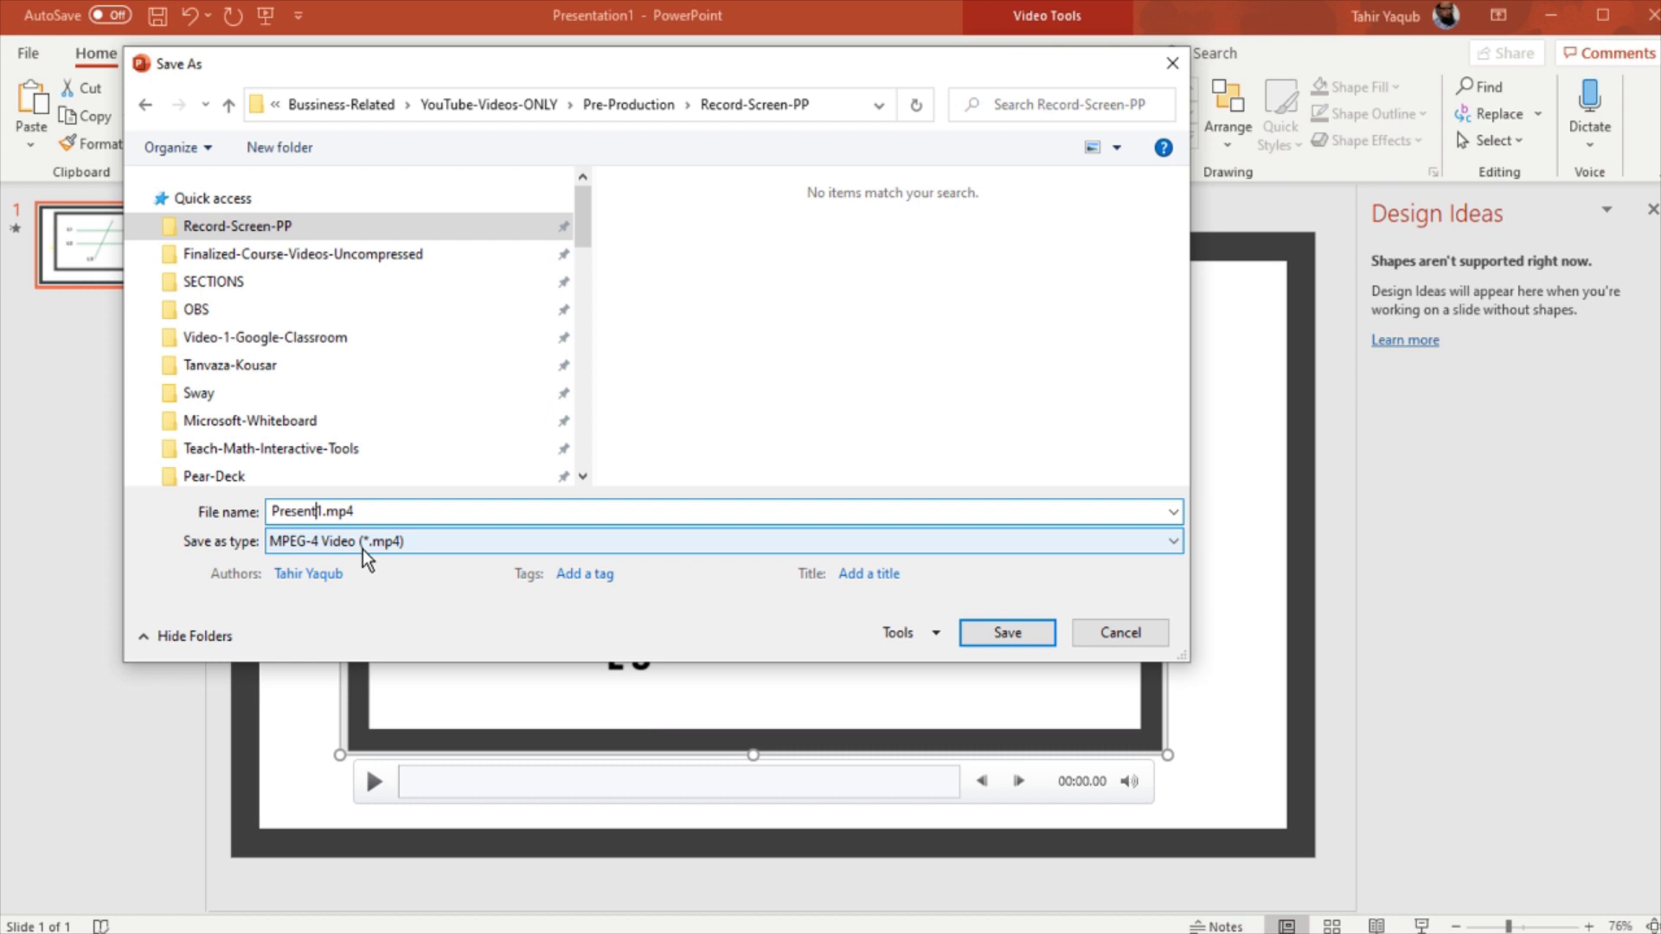
pyautogui.press('BackSpace')
pyautogui.press('BackSpace')
pyautogui.press('BackSpace')
pyautogui.write('video-1')
pyautogui.press('Left')
# Save video-1.mp4, then play it back from Record-Screen-PP in File Explorer.
pyautogui.click(1019, 638)
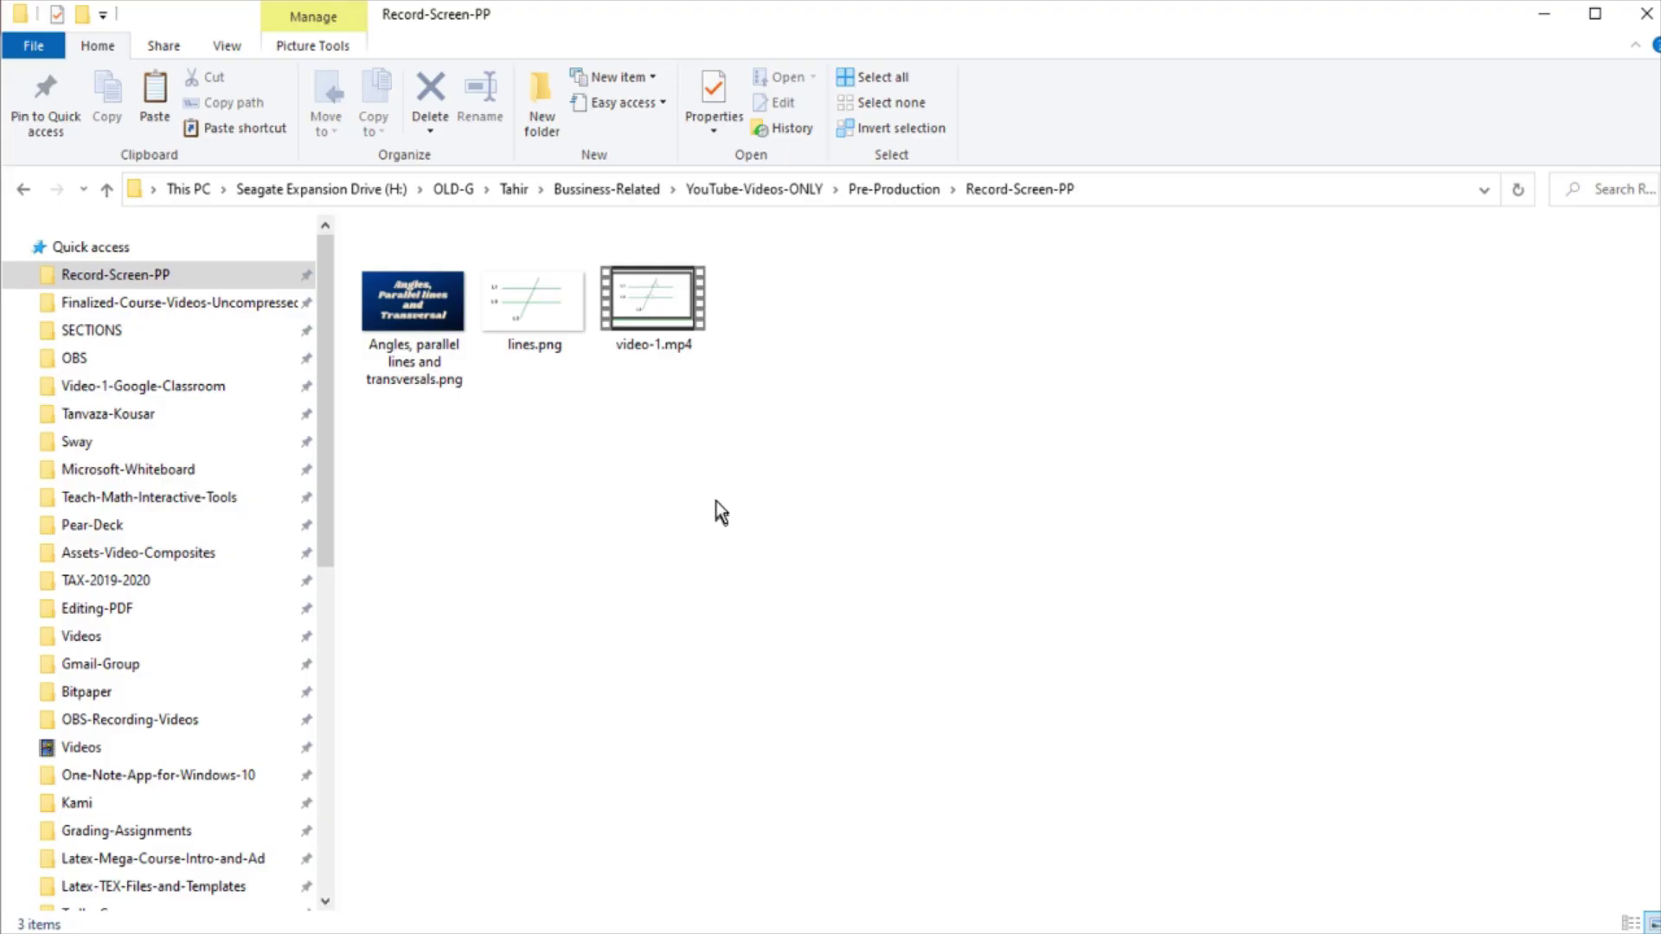
pyautogui.doubleClick(662, 311)
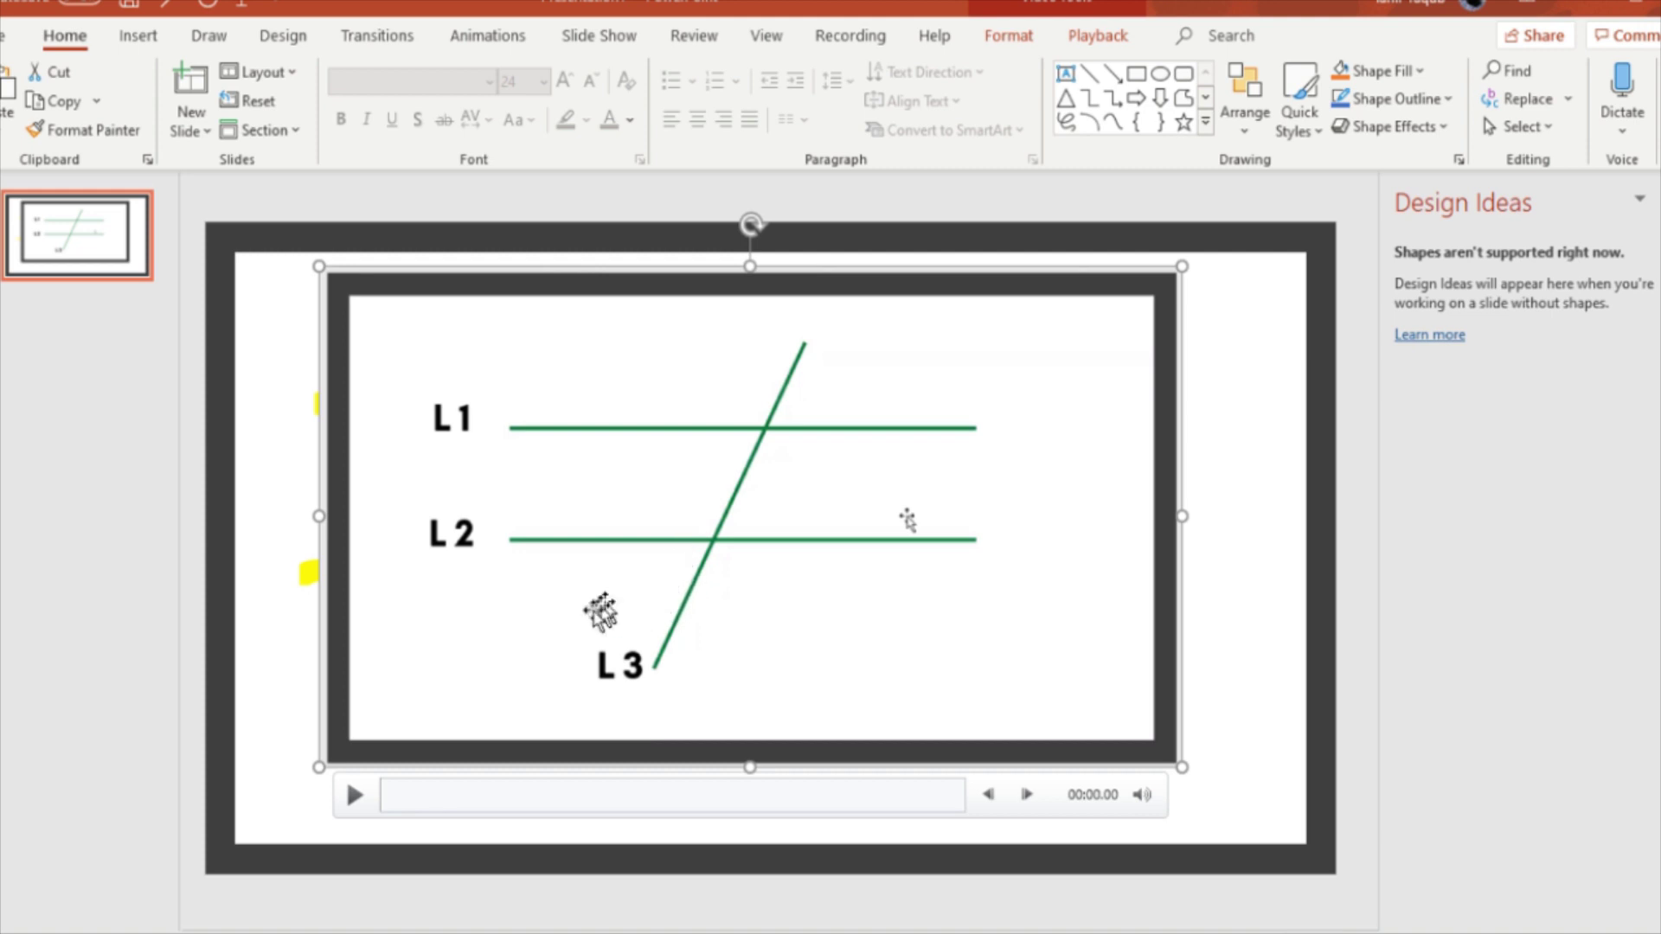
pyautogui.click(350, 796)
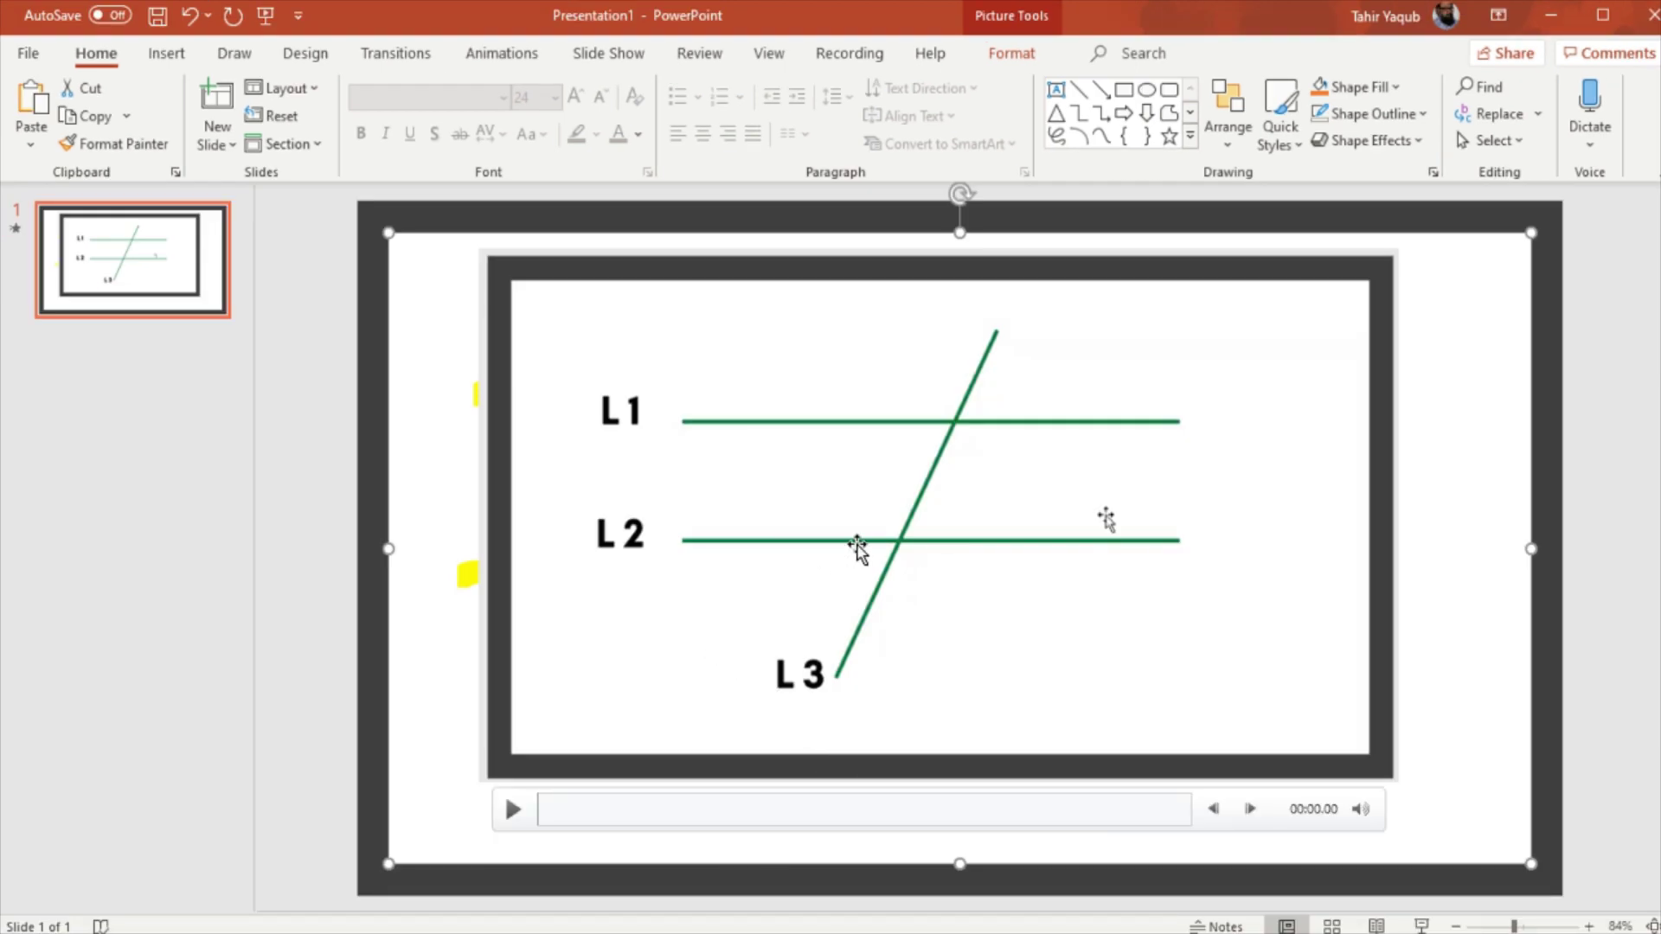
pyautogui.click(860, 548)
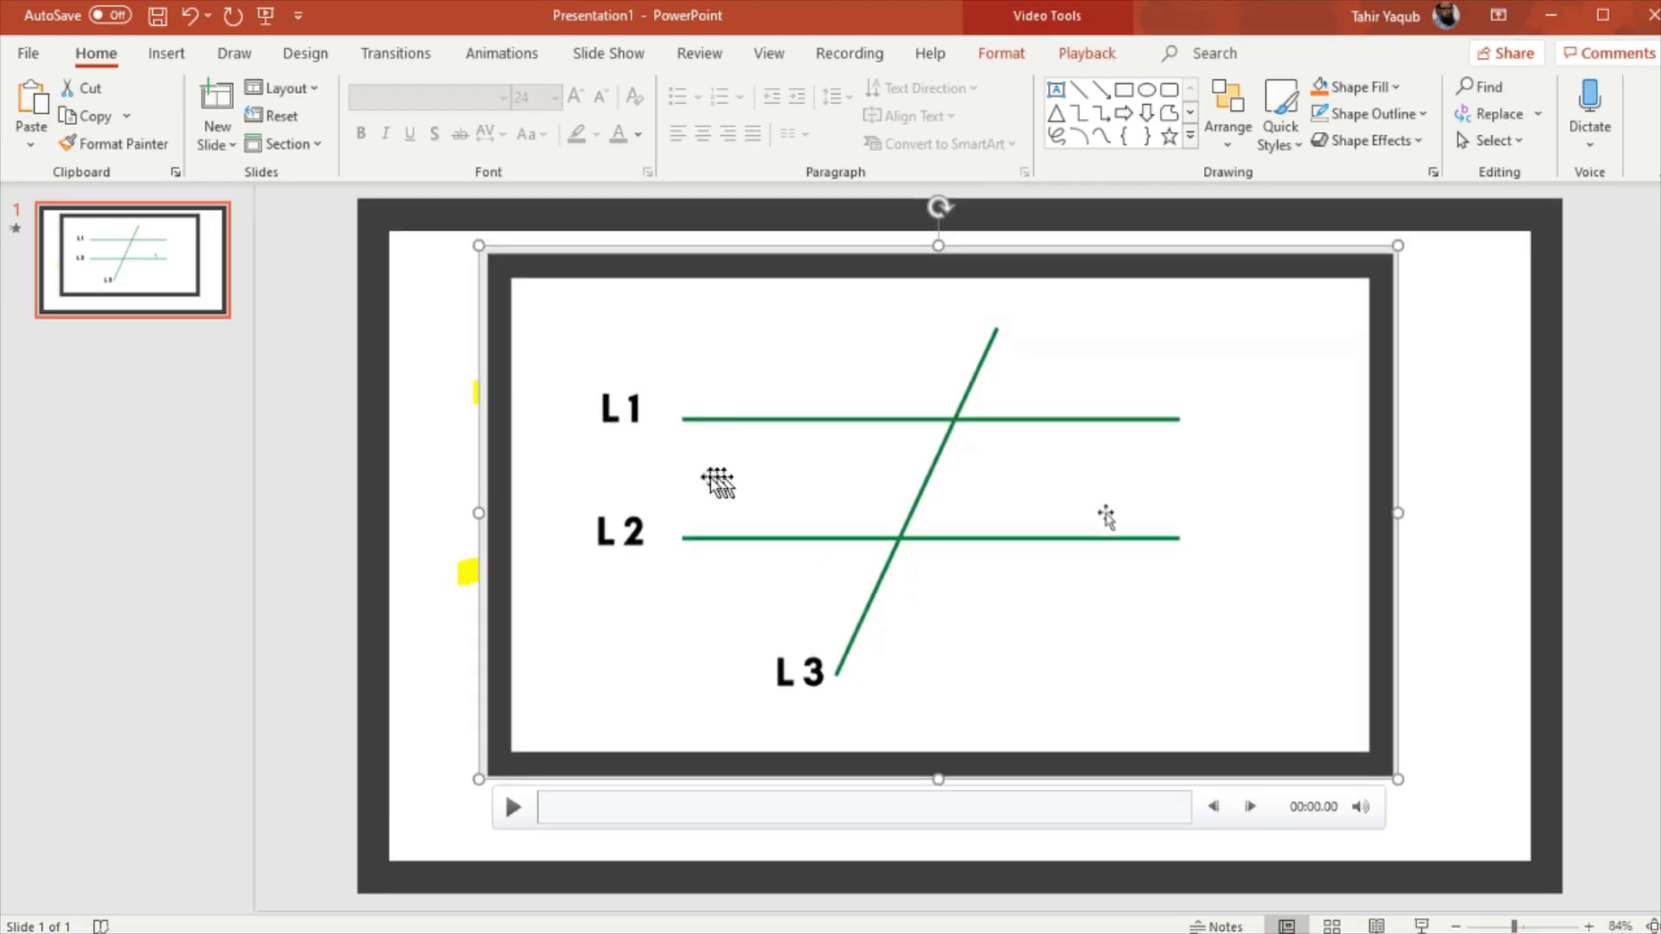
# Apply the Simple Frame, Black video style to the recorded clip.
pyautogui.click(1007, 59)
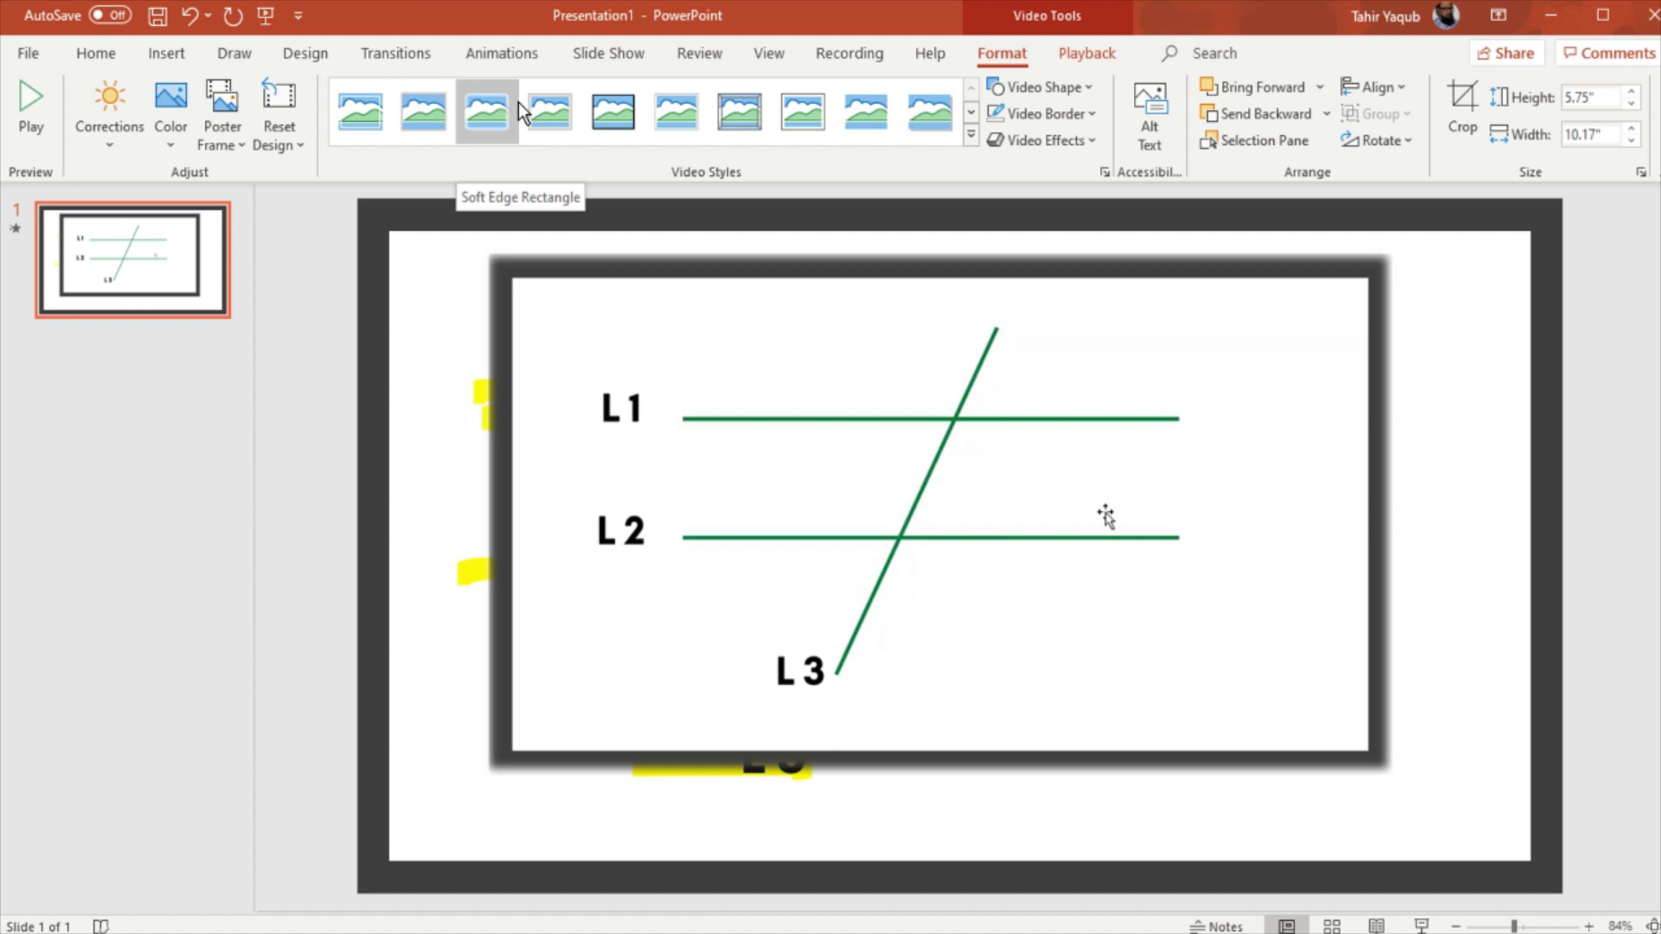
pyautogui.click(603, 119)
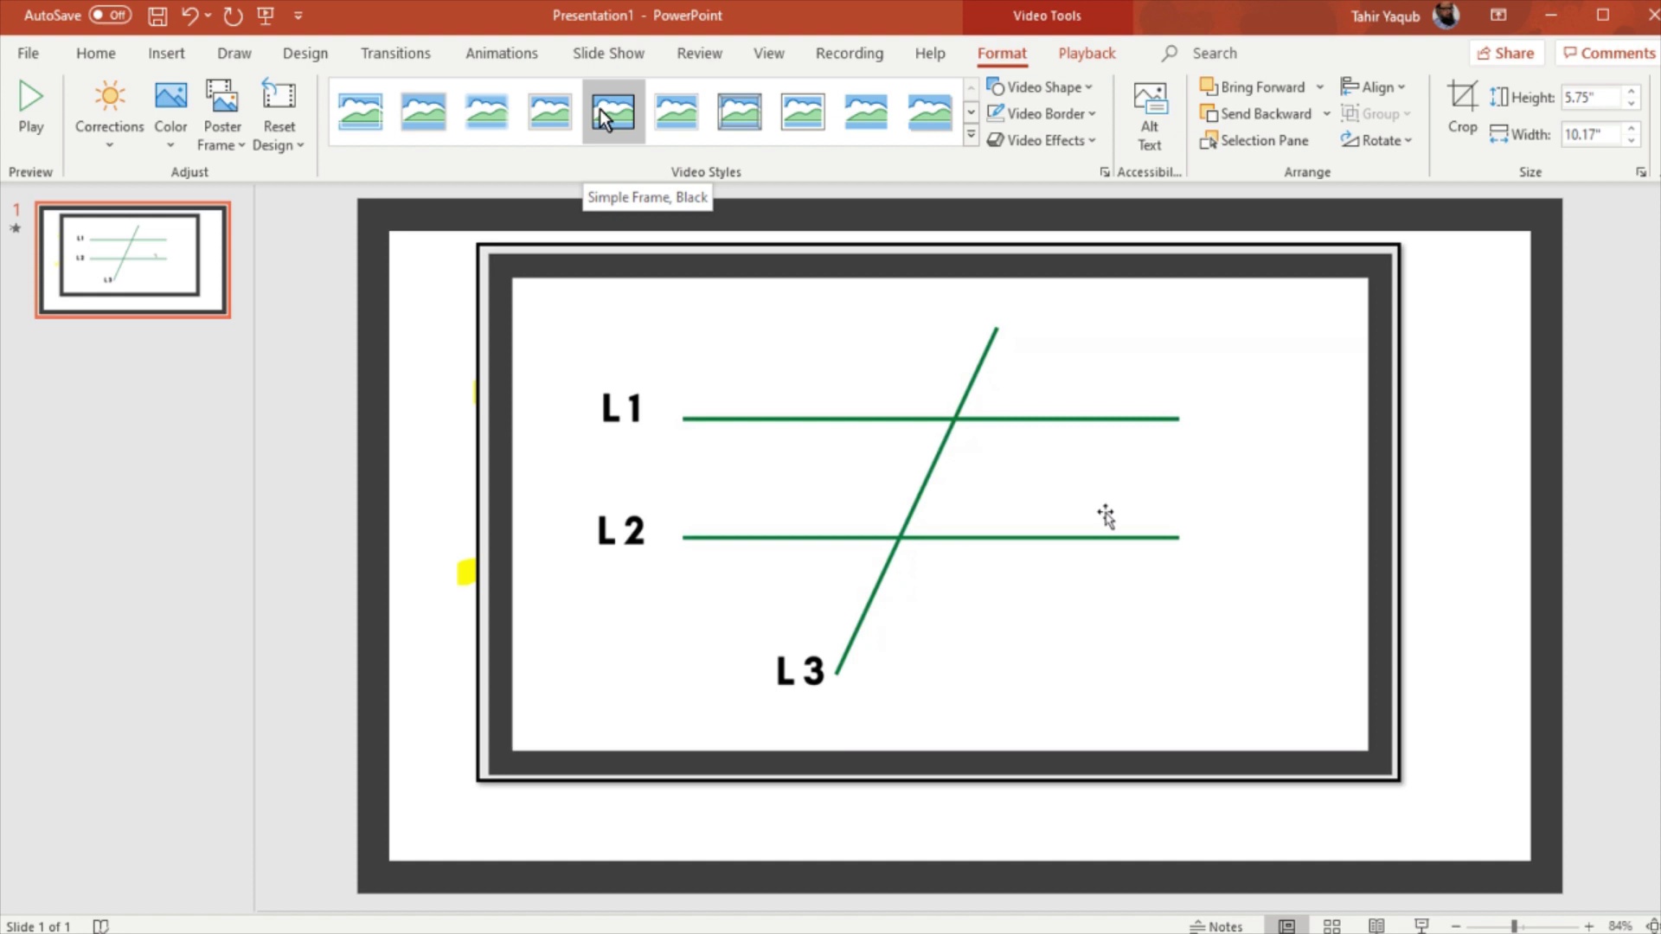
pyautogui.click(237, 147)
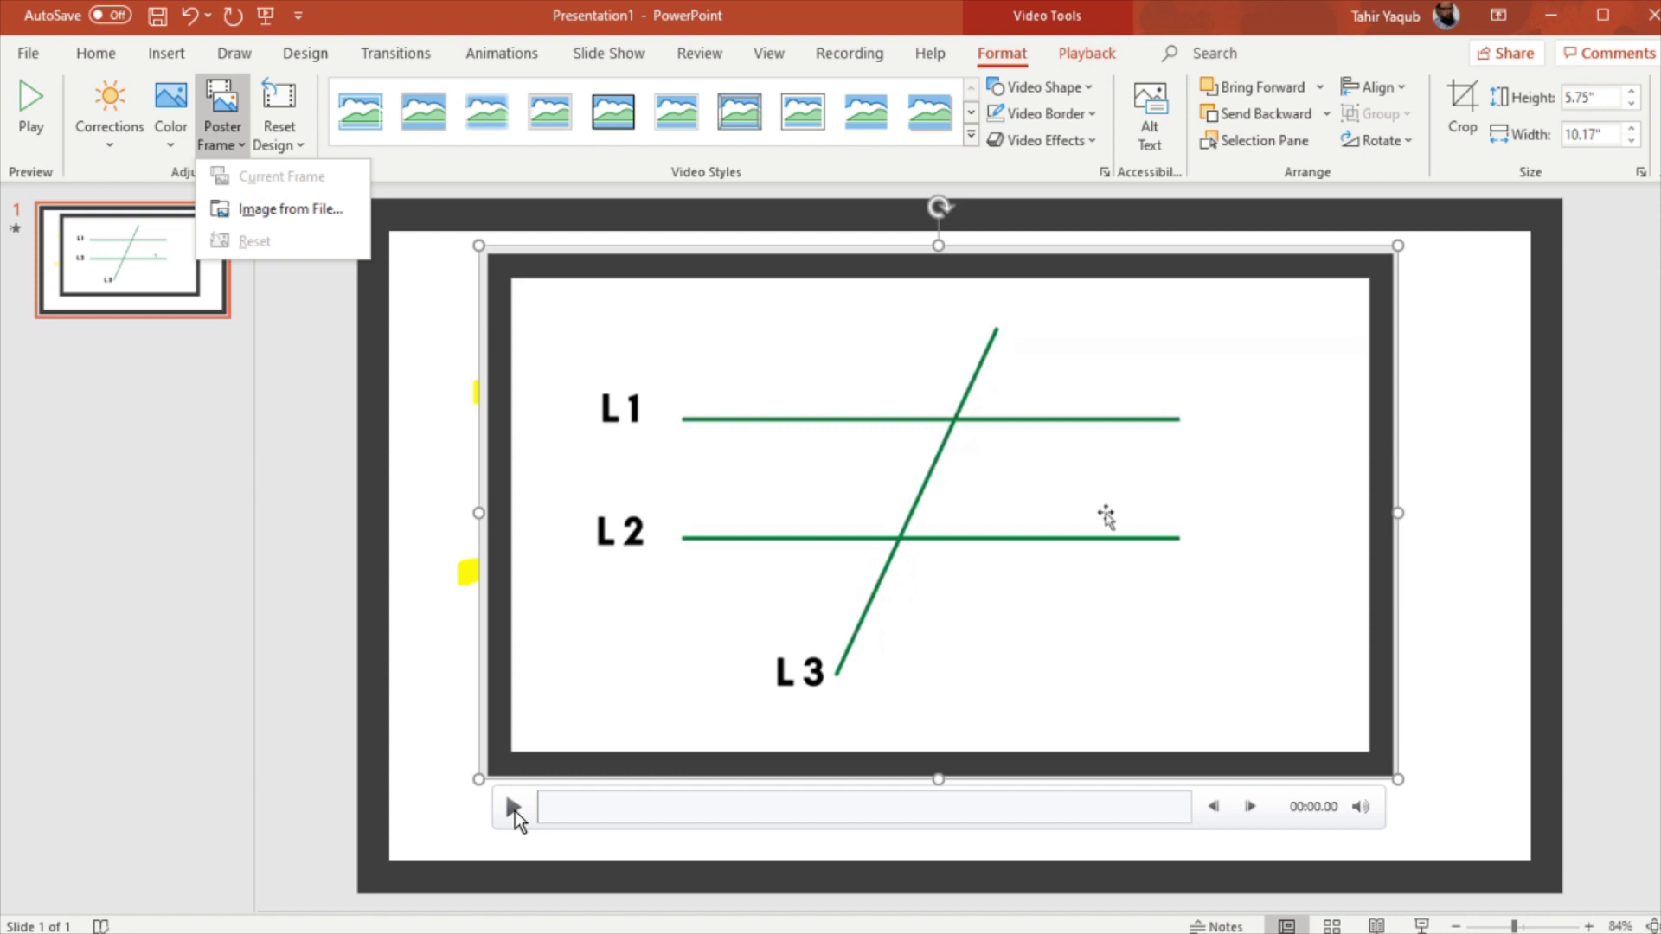
# Set 'Angles, parallel lines and transversals.png' as the video's poster frame.
pyautogui.click(294, 215)
pyautogui.click(619, 444)
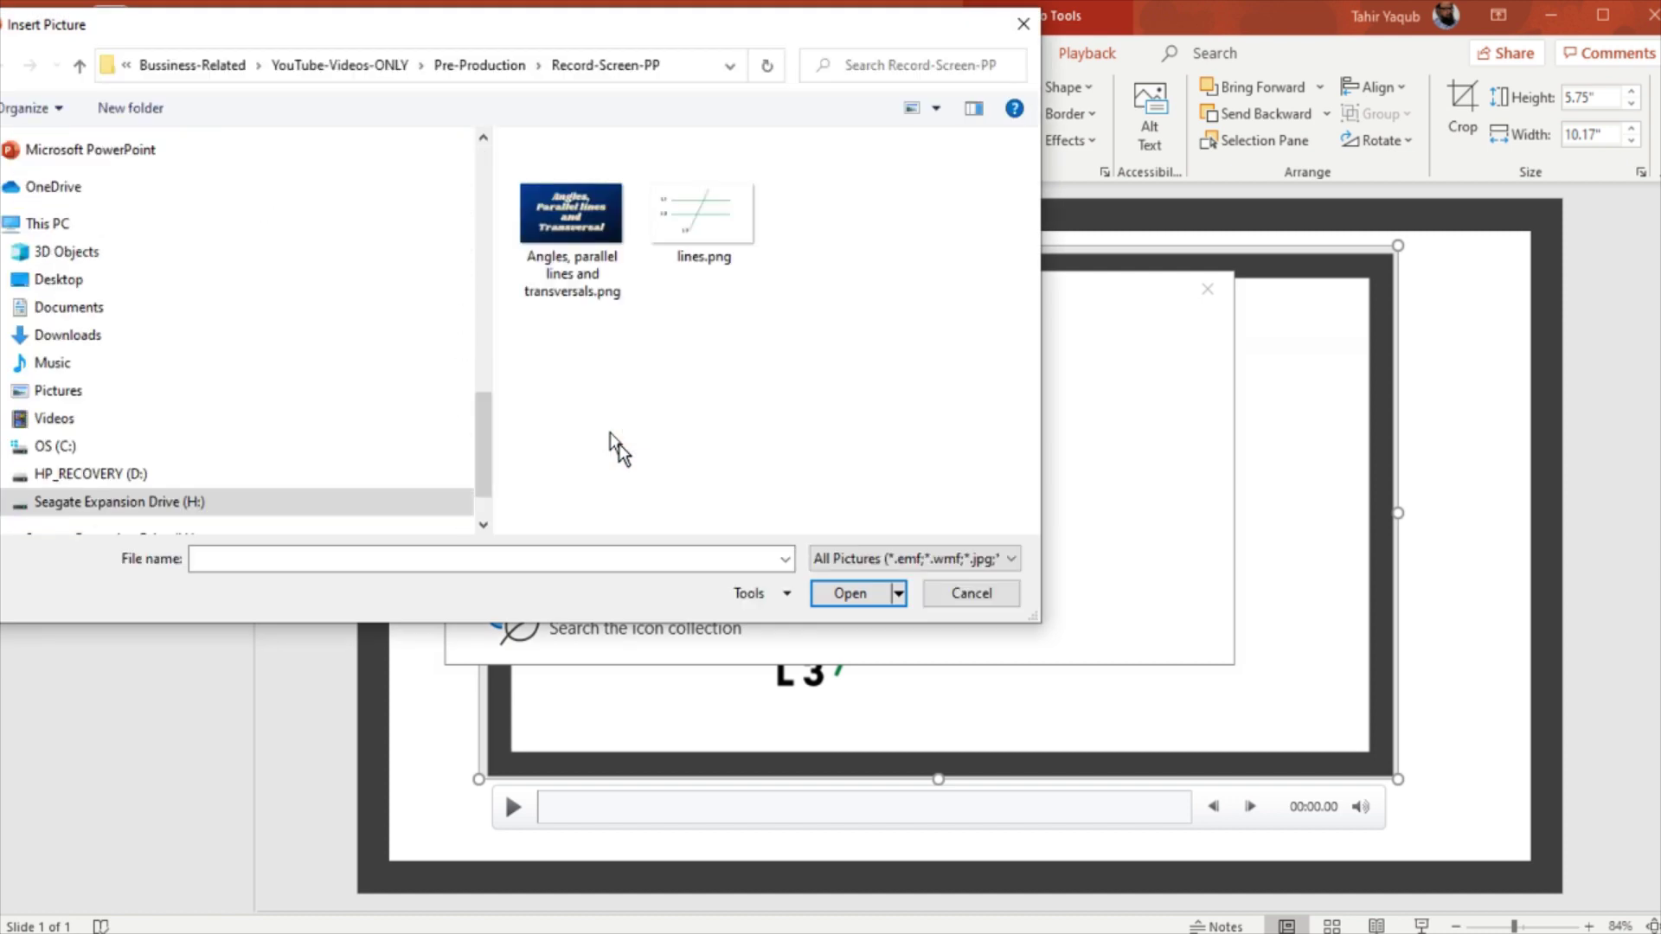
pyautogui.click(588, 222)
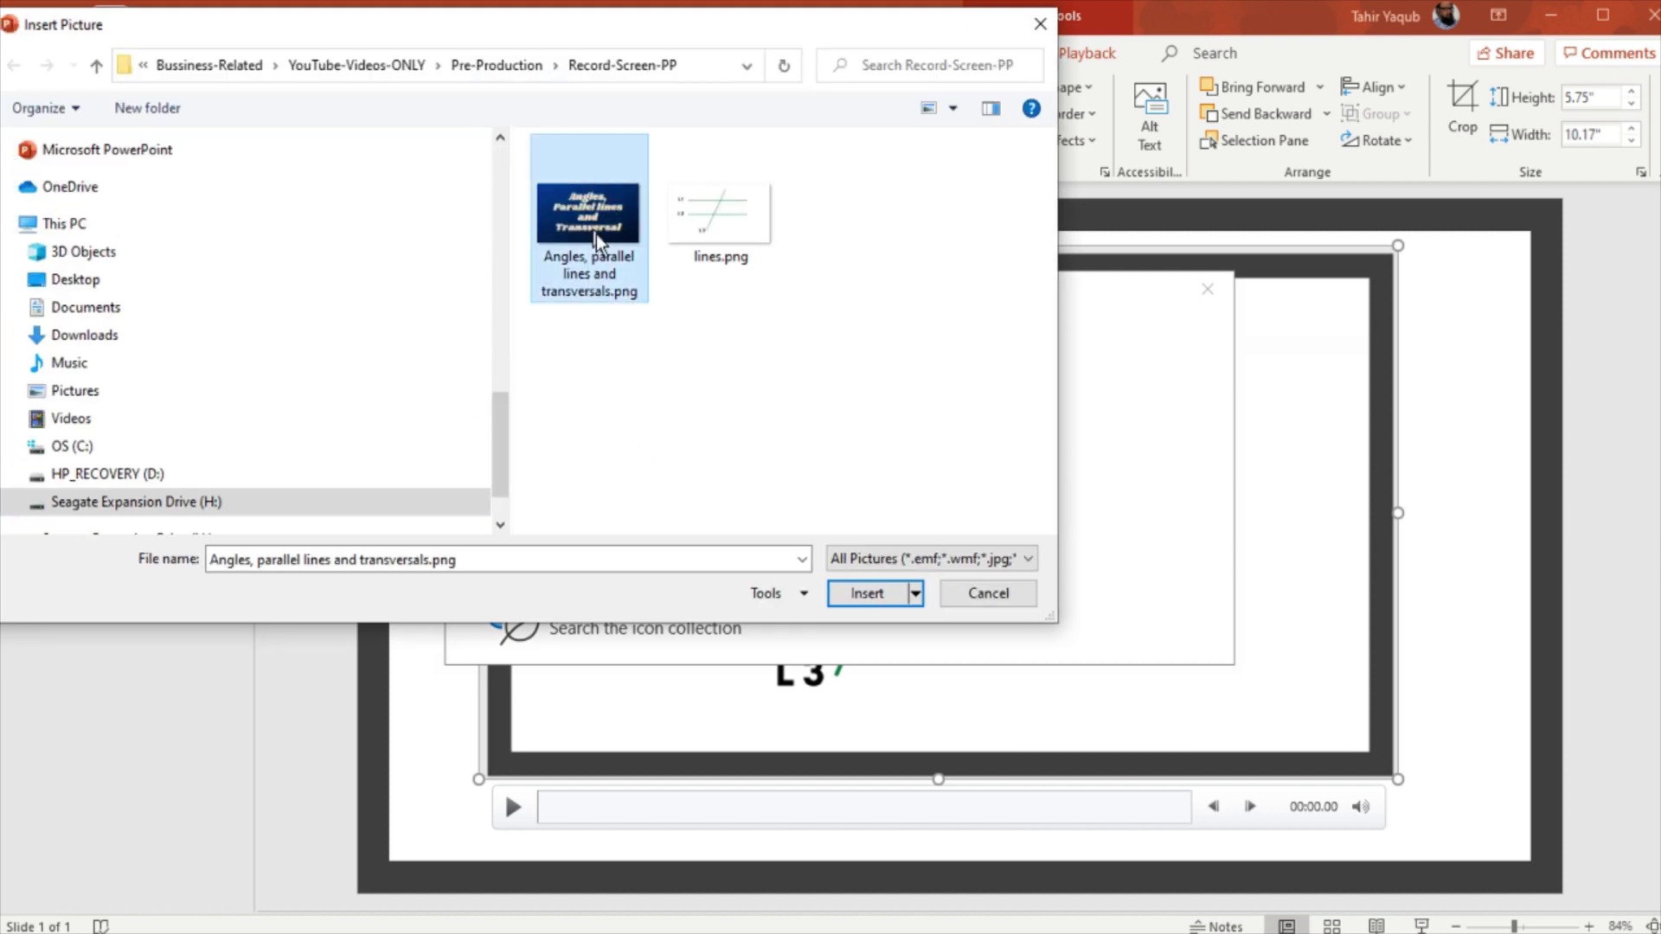
pyautogui.click(855, 590)
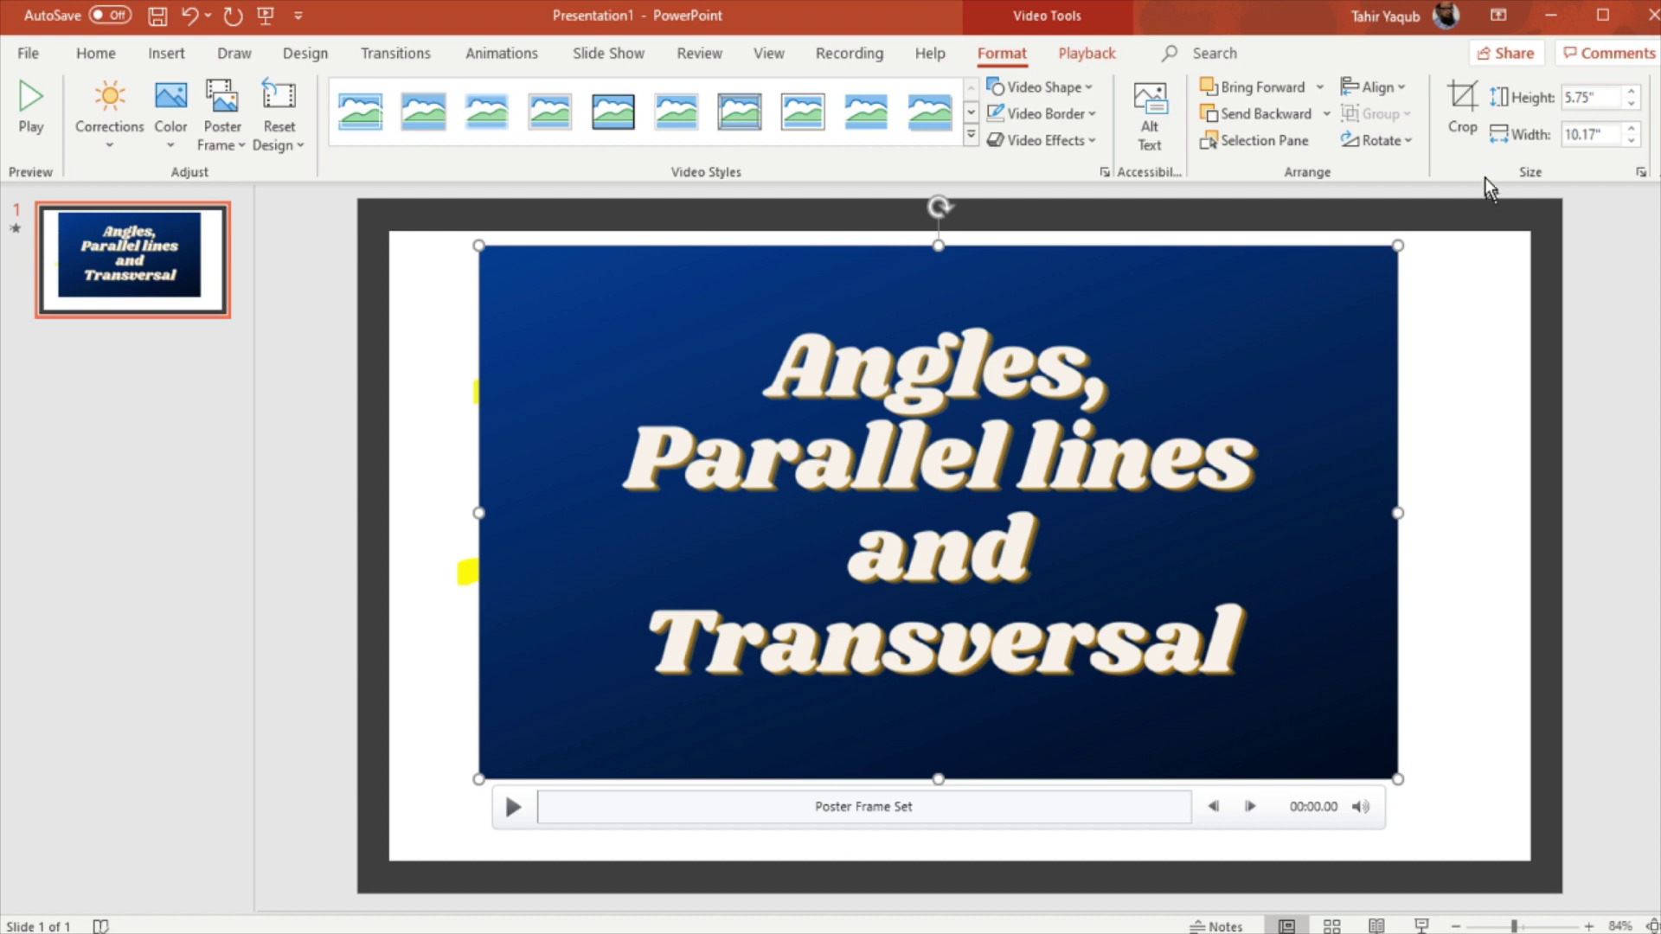
# Turn on Crop mode for the title video on the Video Tools Format tab.
pyautogui.click(1462, 102)
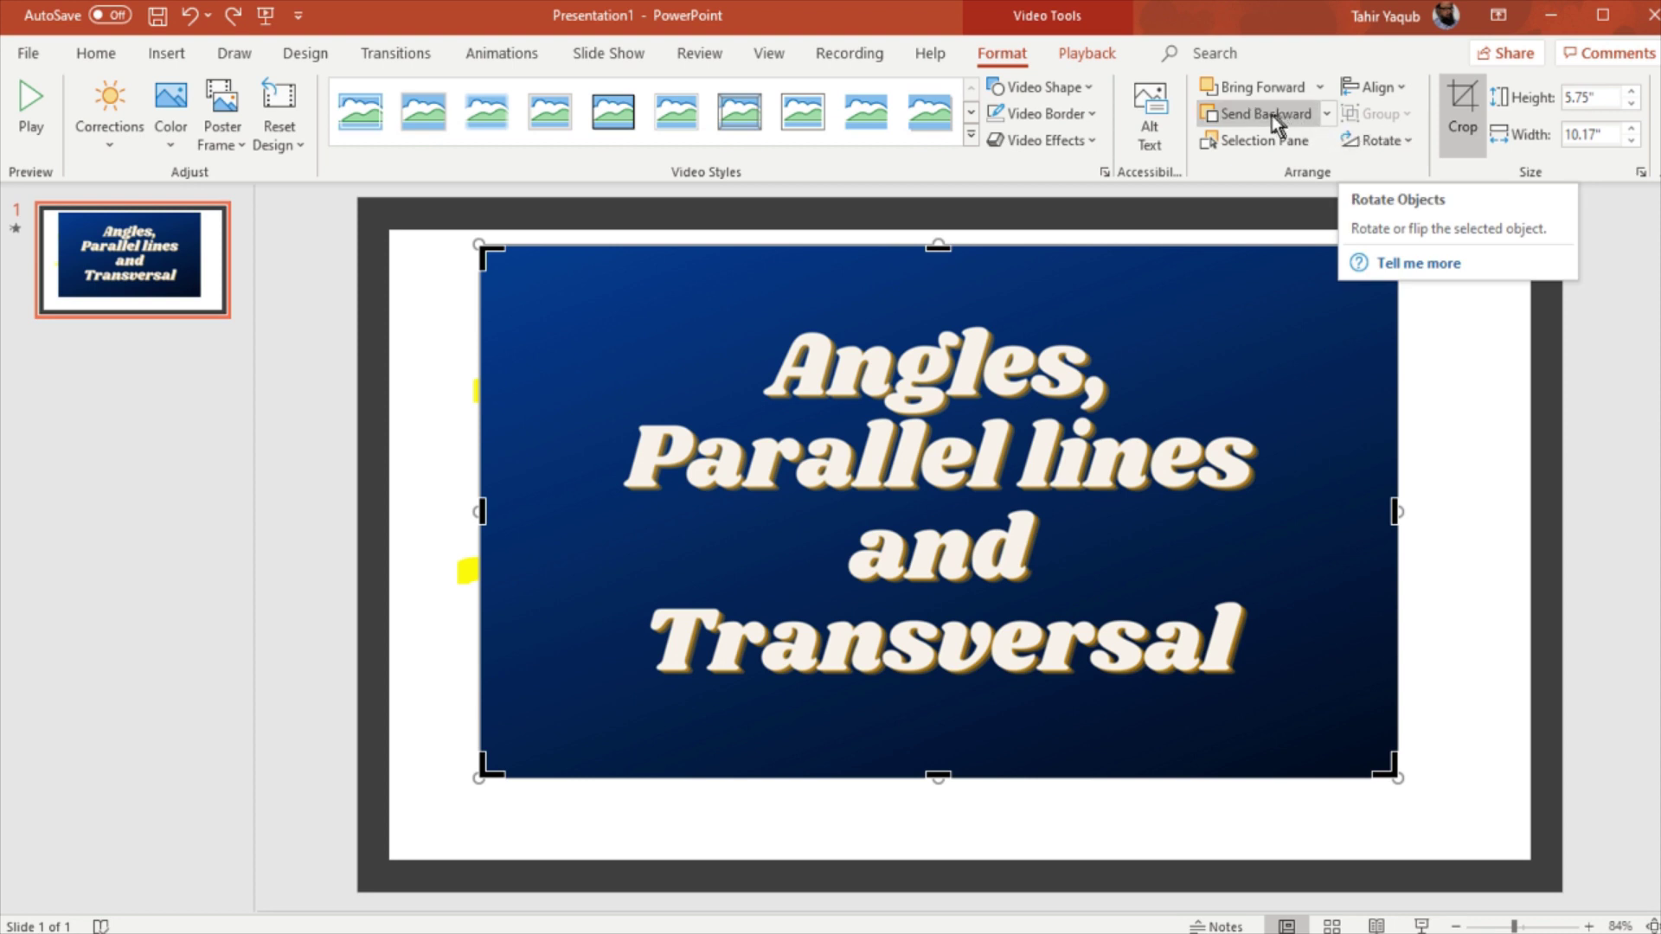
# Give the title video a Rounded Rectangle shape and the first bevel preset effect.
pyautogui.click(1089, 80)
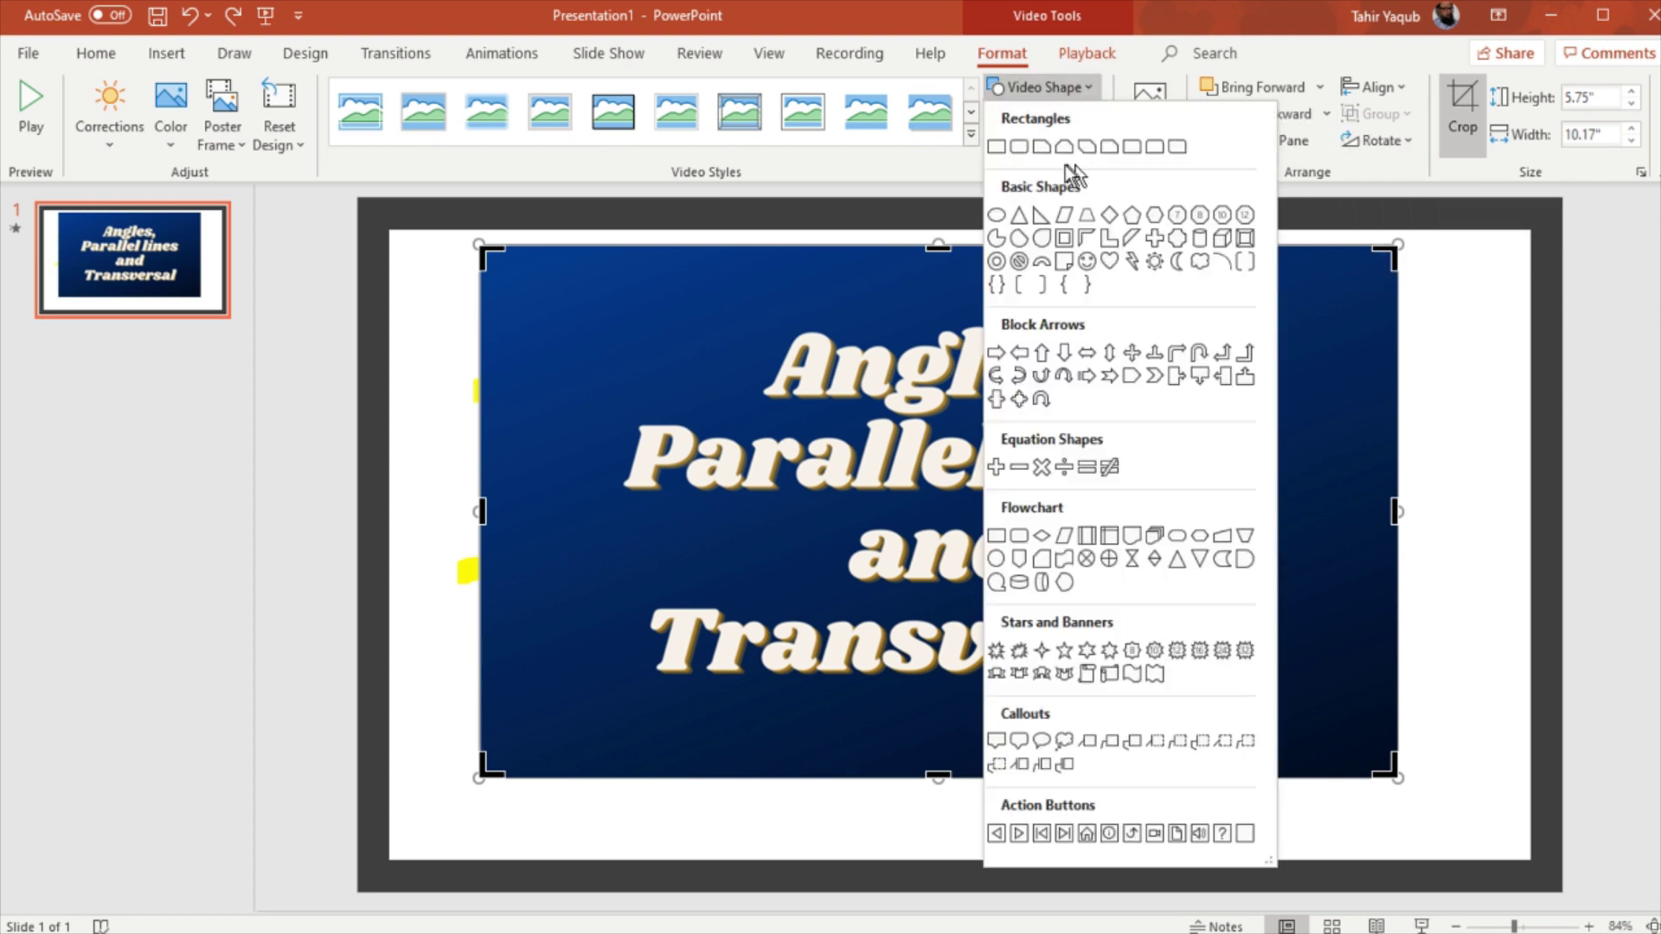
pyautogui.click(1017, 146)
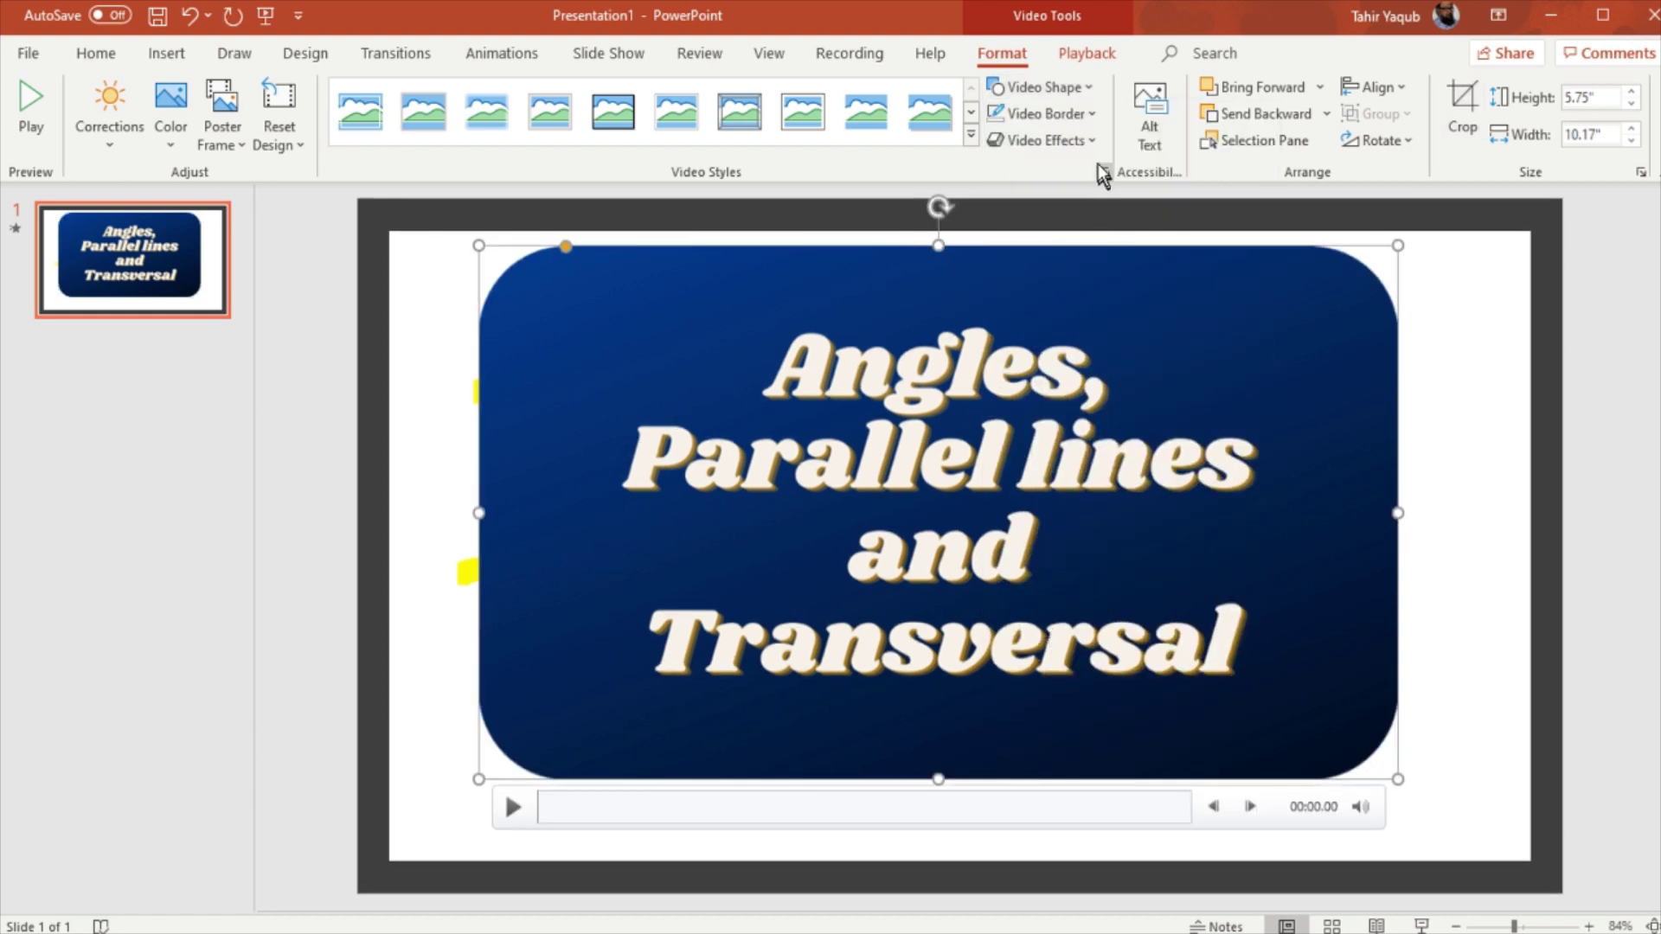
pyautogui.click(1088, 143)
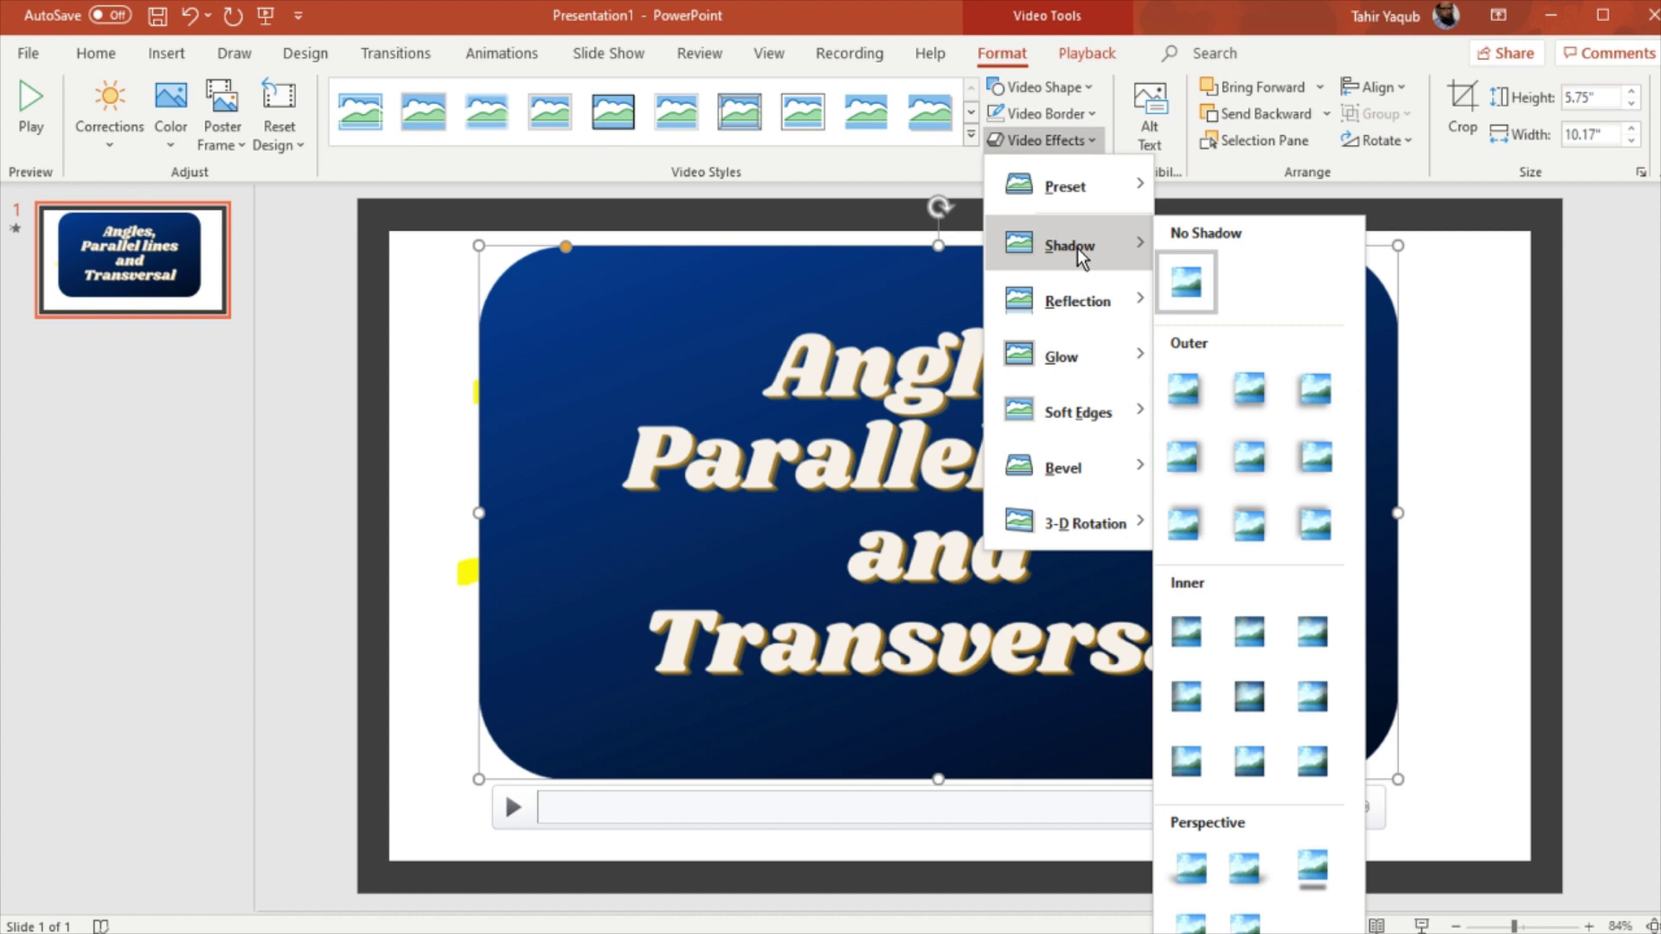
pyautogui.moveTo(1066, 185)
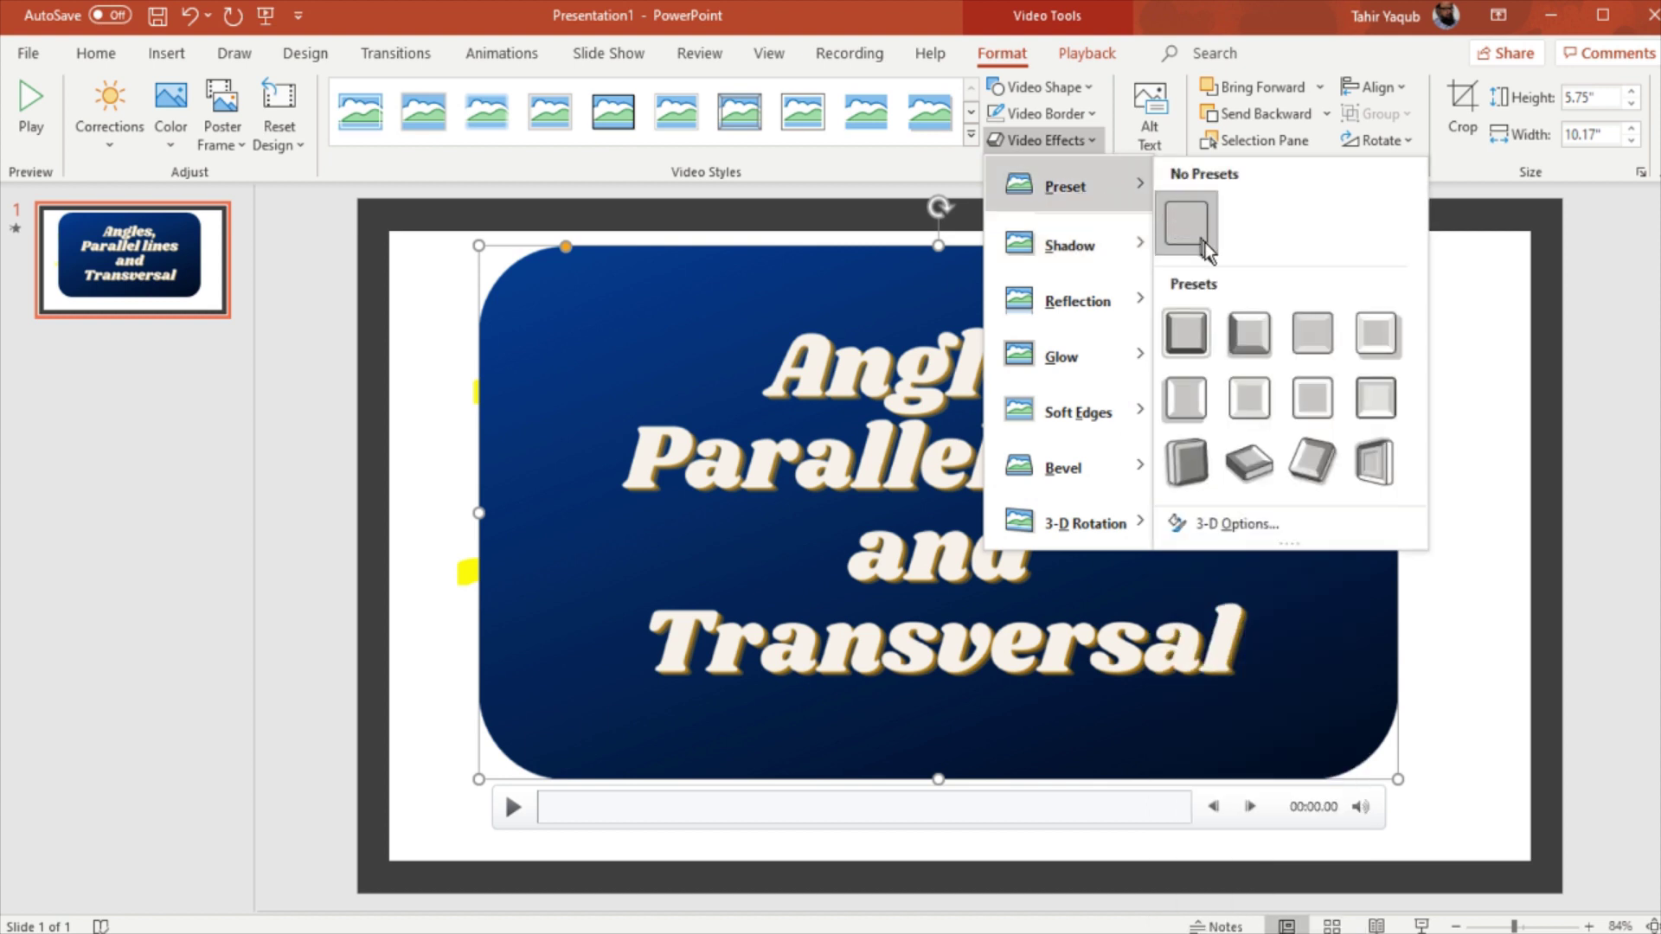
pyautogui.click(1192, 336)
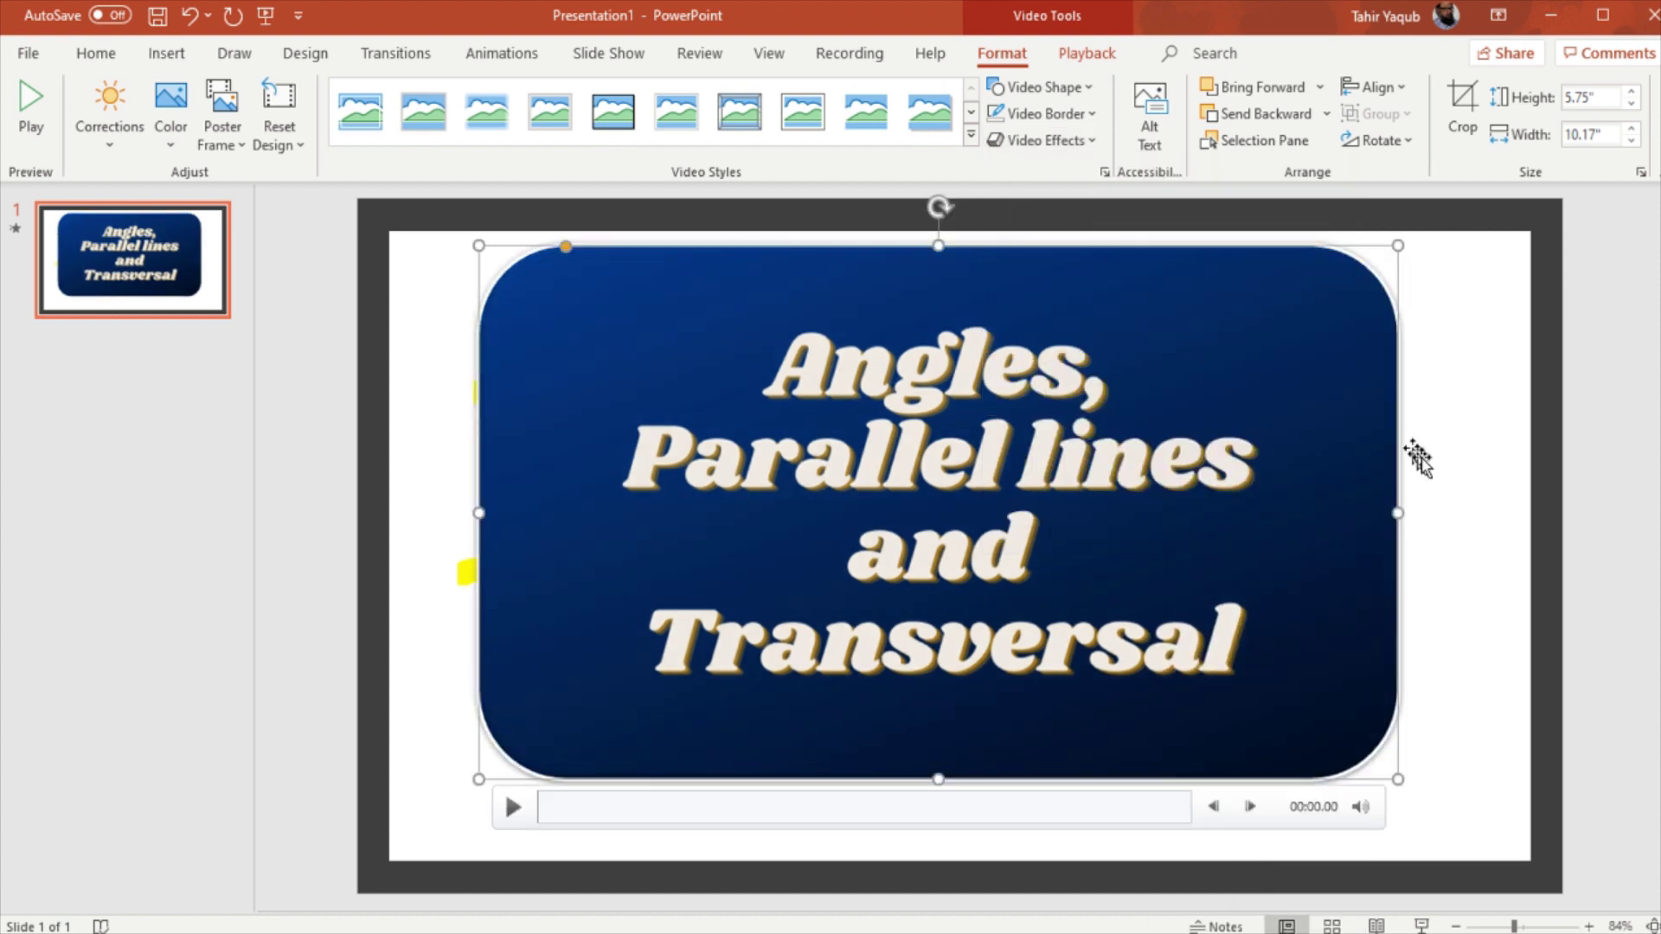